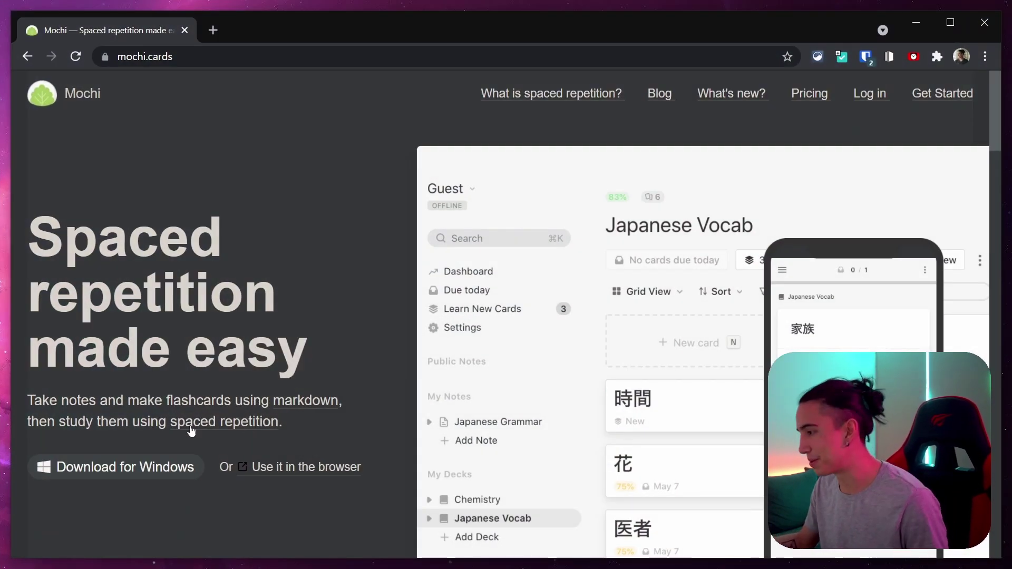
Highlight the subtitle about taking notes in markdown, then clear the selection
drag(21, 401, 223, 404)
drag(285, 402, 342, 414)
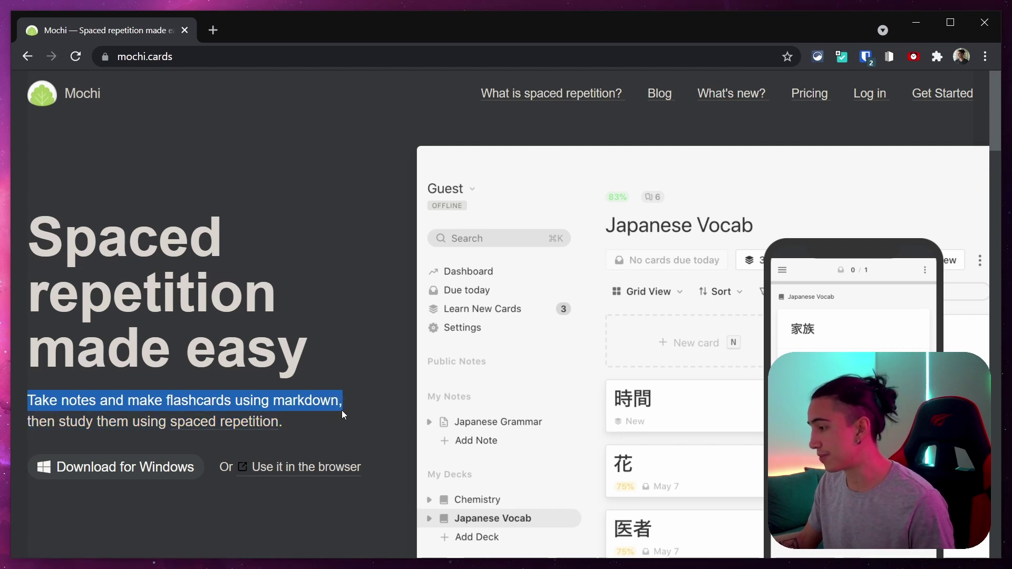
click(336, 370)
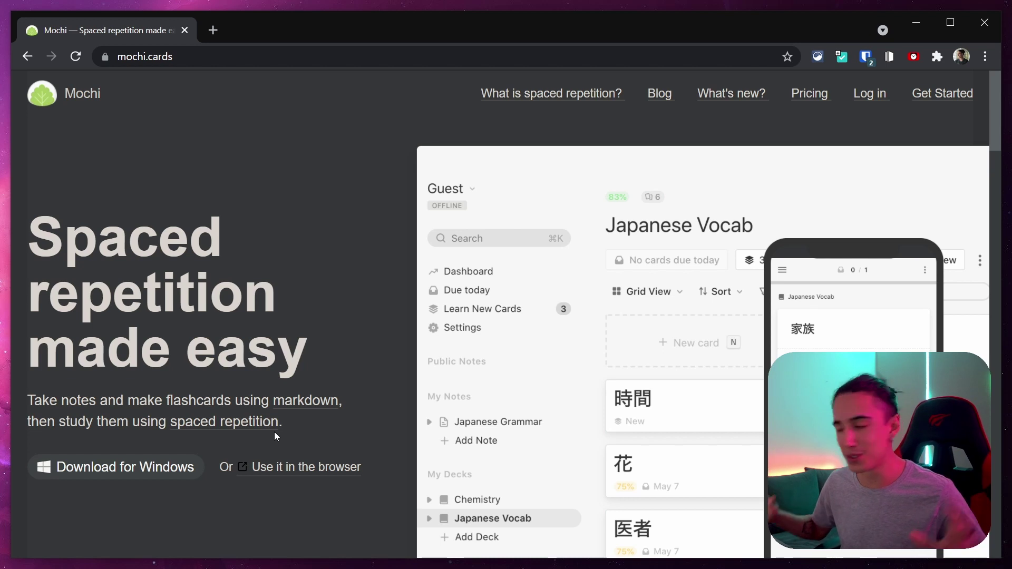
Highlight the Bi-directional linking, Markdown, Import from Anki, Cloud syncing and Tags feature headings
scroll(274, 431, down, 13)
scroll(413, 265, up, 3)
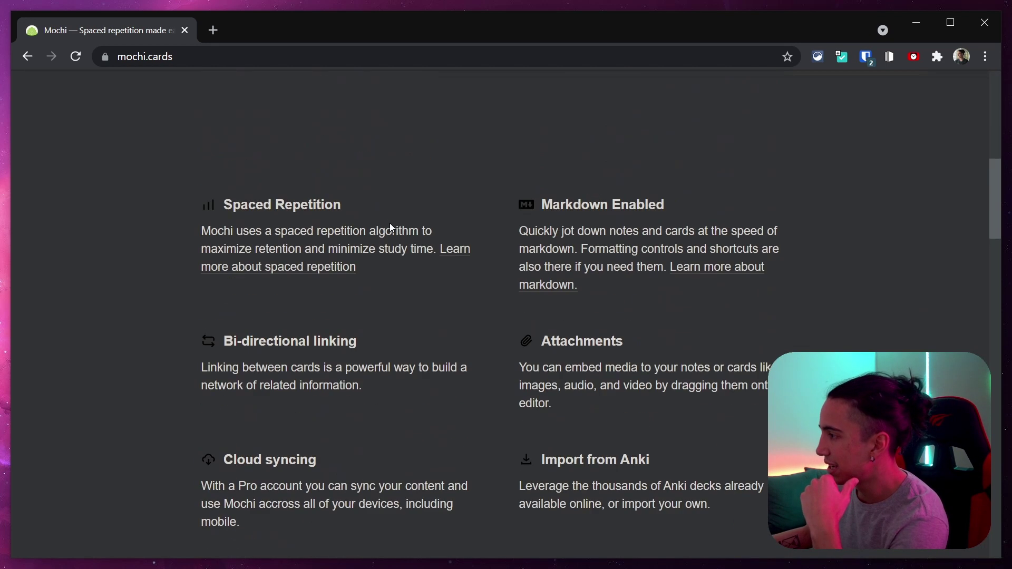
scroll(390, 223, up, 1)
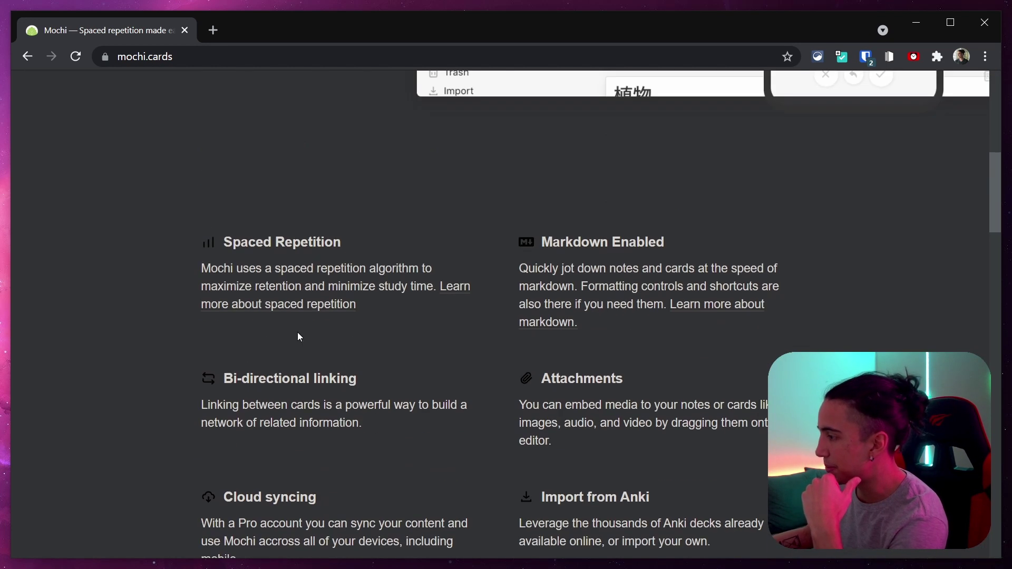
triple_click(311, 378)
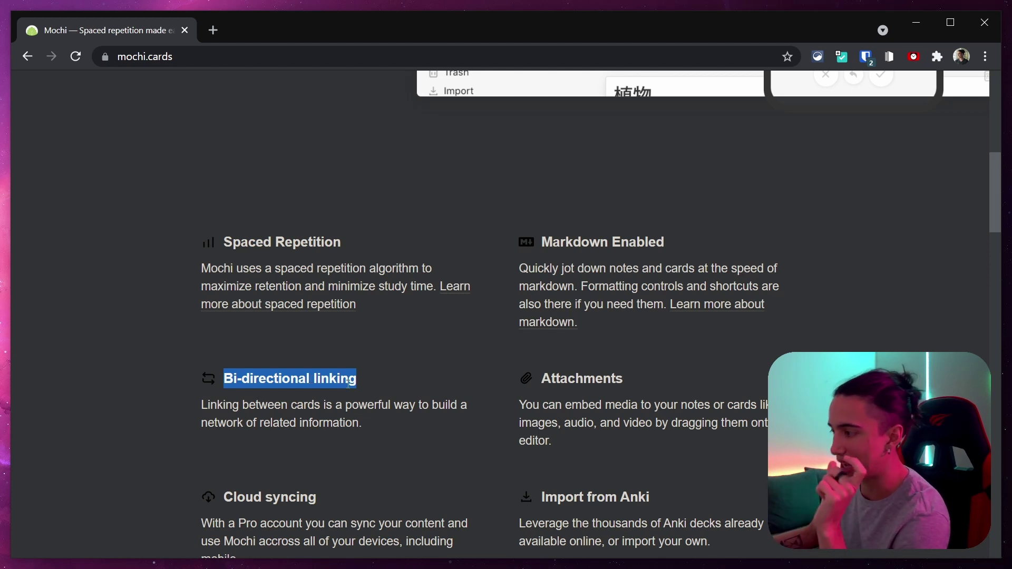
scroll(350, 386, down, 2)
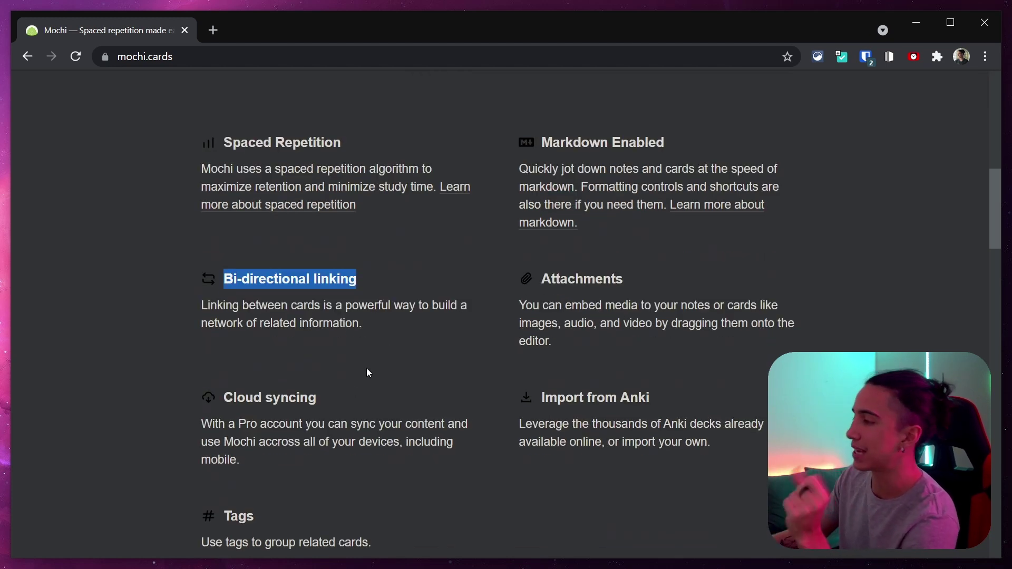
double_click(590, 144)
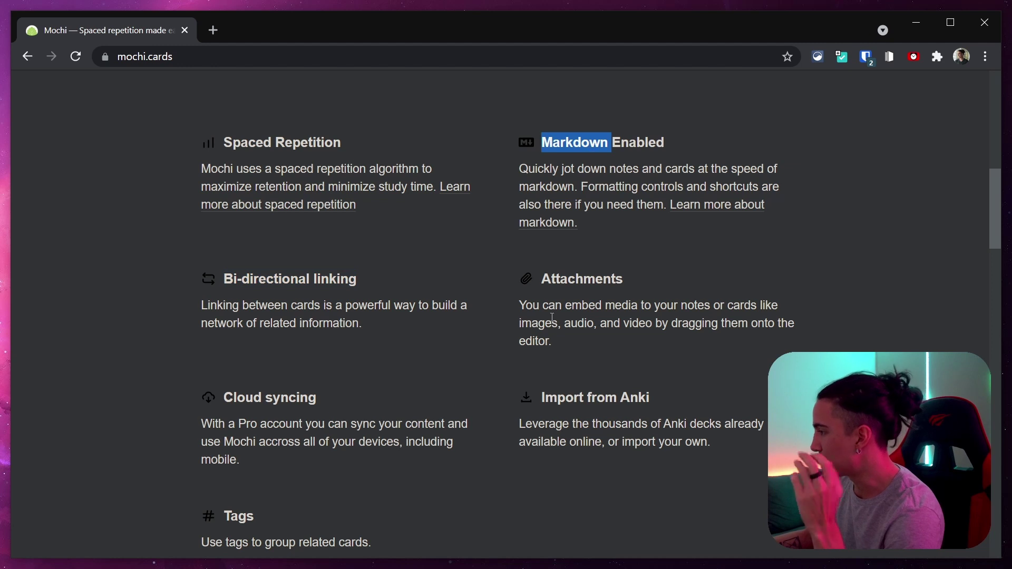
click(541, 398)
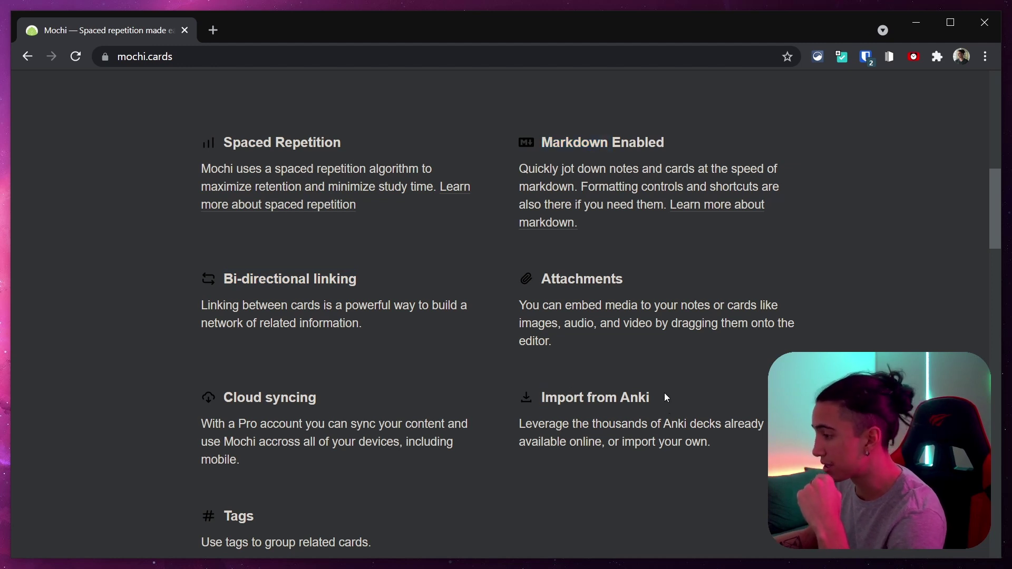
shift+click(648, 398)
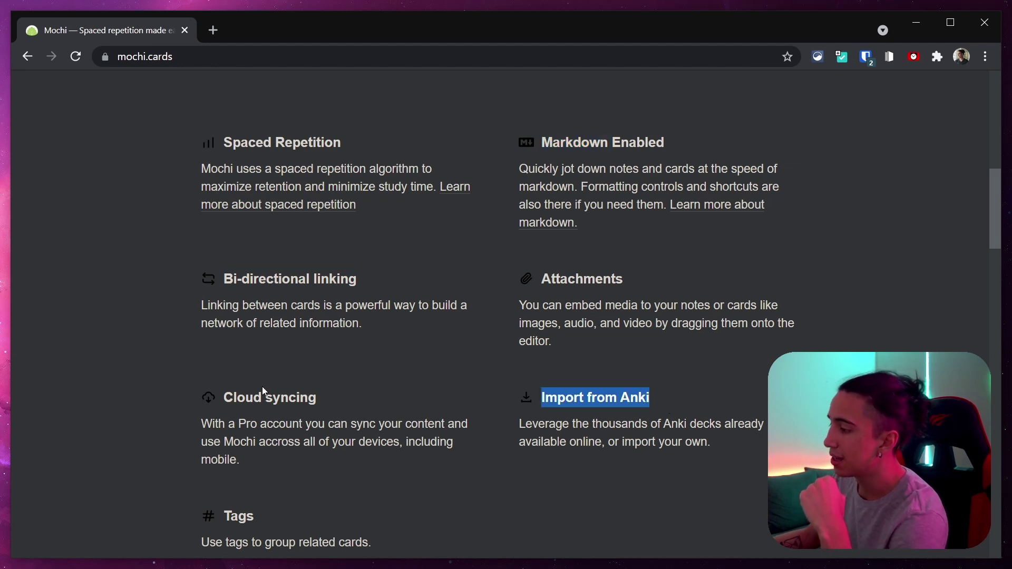
triple_click(277, 406)
double_click(247, 516)
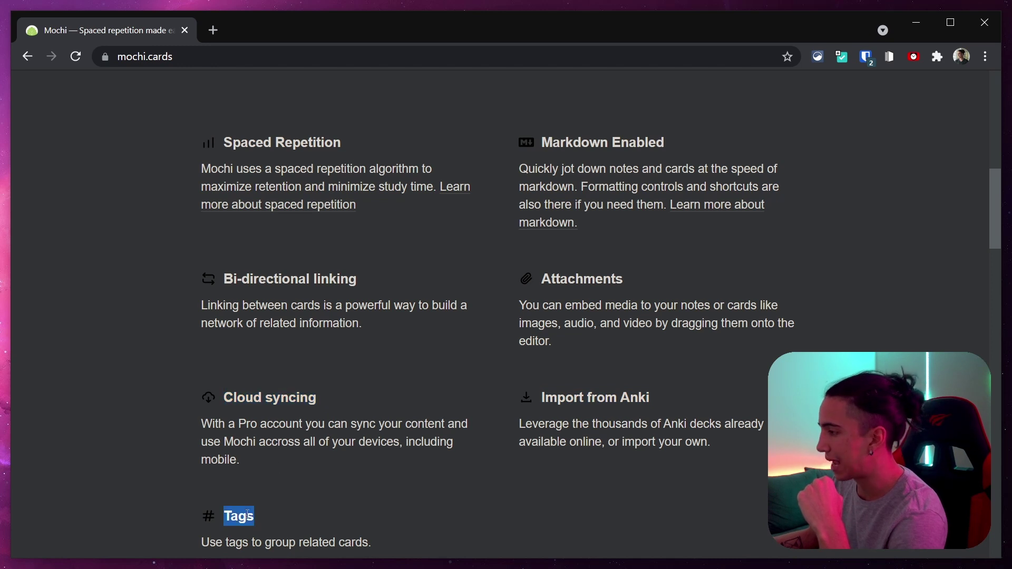
Scroll through the remaining features and jump to the Pricing section
scroll(332, 410, down, 7)
scroll(331, 407, down, 5)
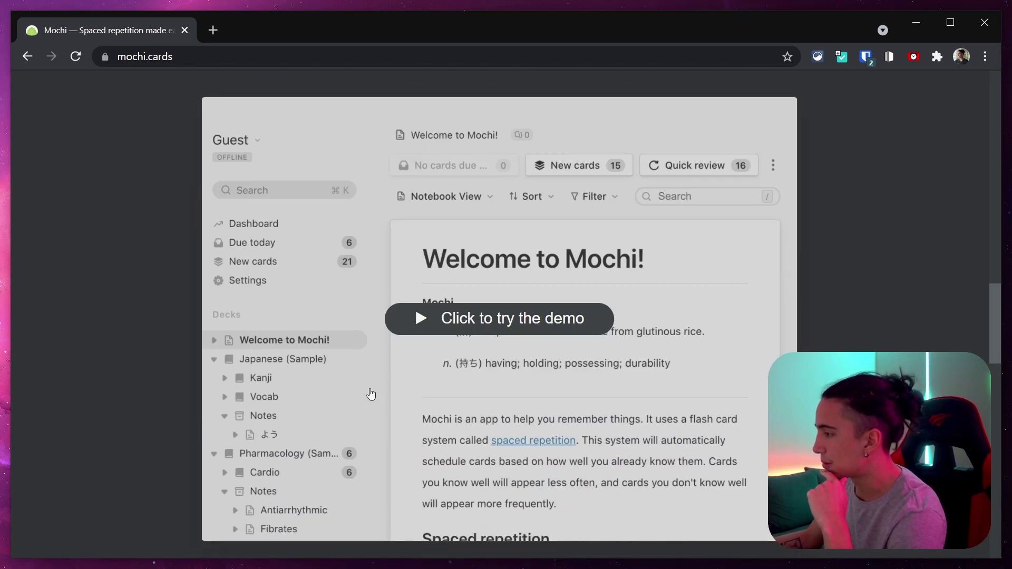
scroll(570, 314, up, 7)
scroll(570, 315, up, 15)
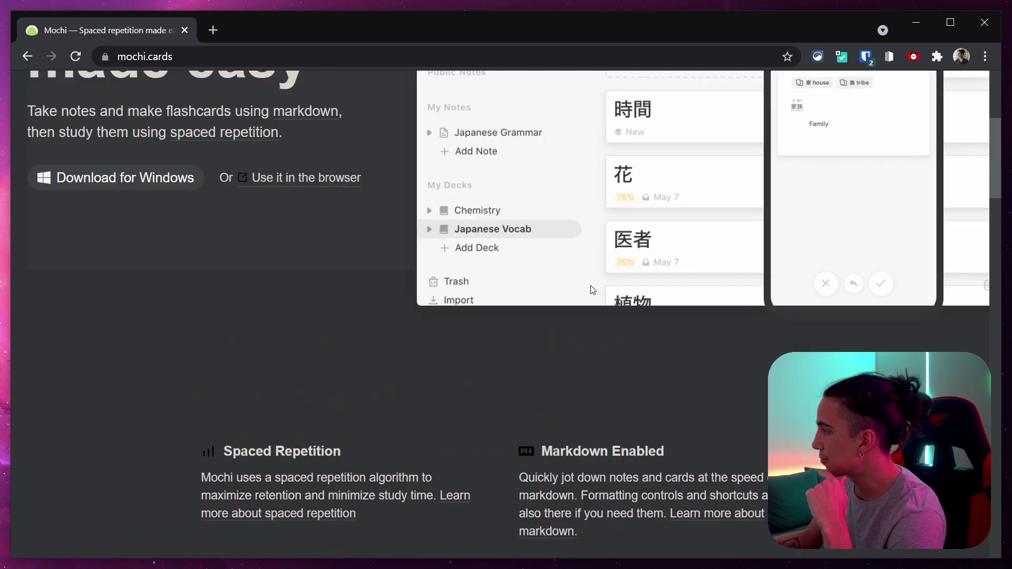
click(806, 98)
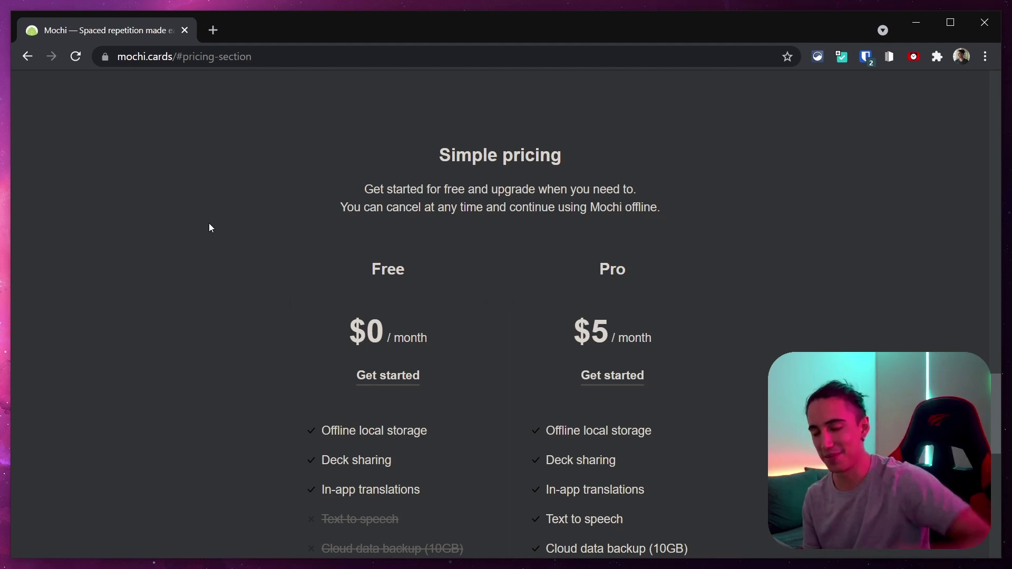
Scroll through the Free and Pro plan feature lists, then back up to the demo preview
scroll(490, 354, down, 4)
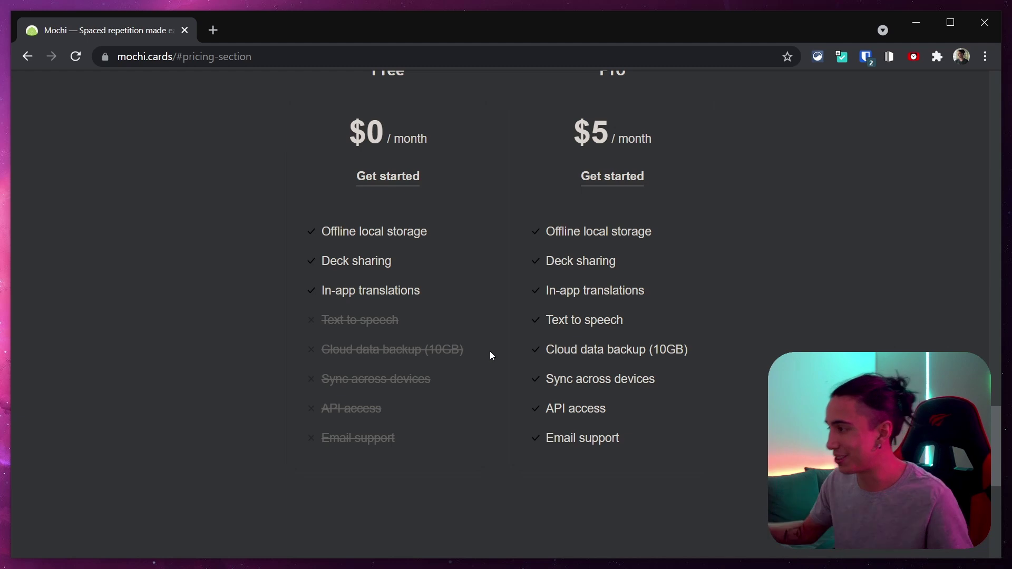
scroll(509, 334, up, 2)
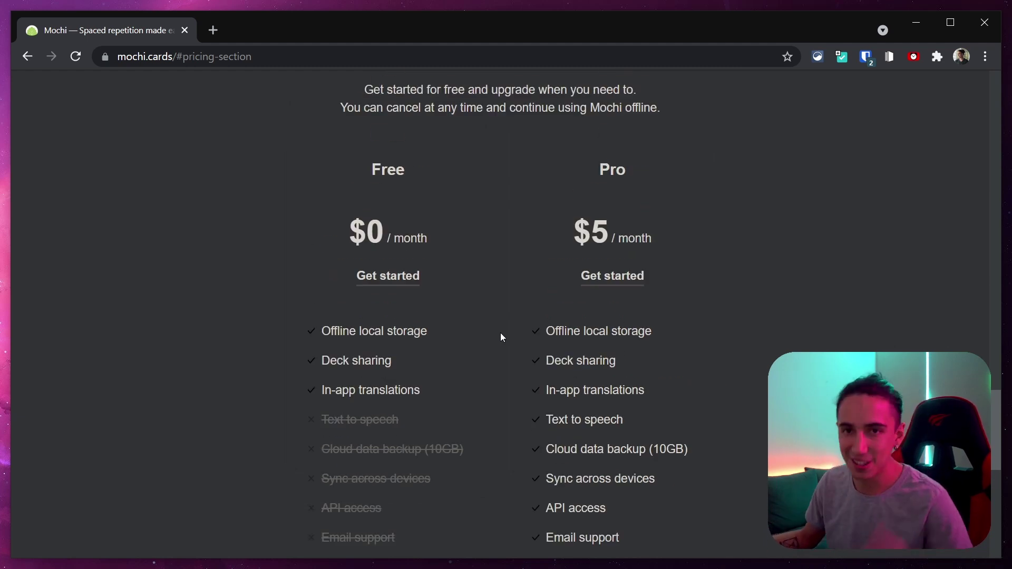
scroll(501, 333, up, 10)
scroll(497, 333, down, 4)
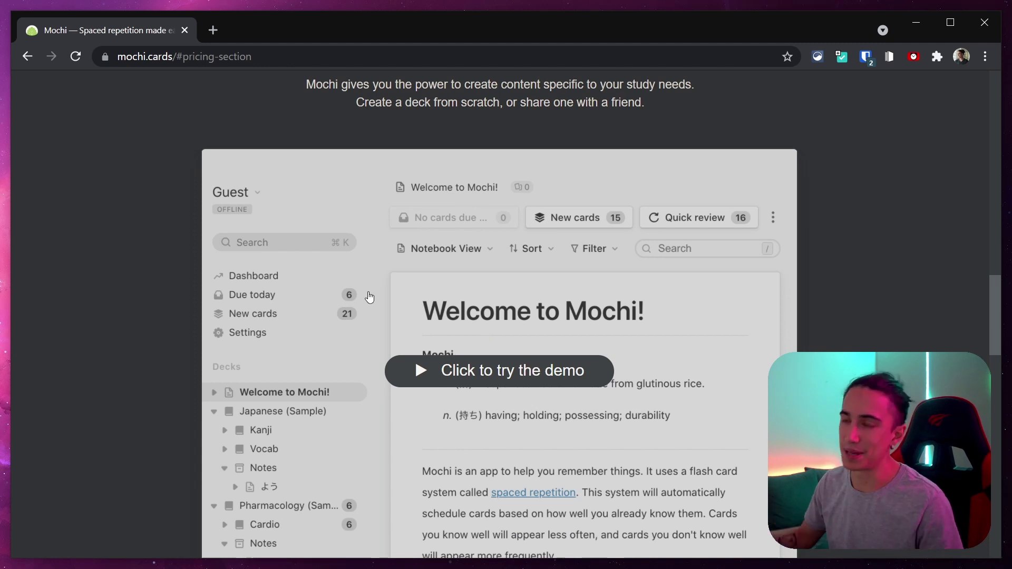
Launch the in-browser demo and open the Markdown and Spaced repetition decks
scroll(435, 385, down, 2)
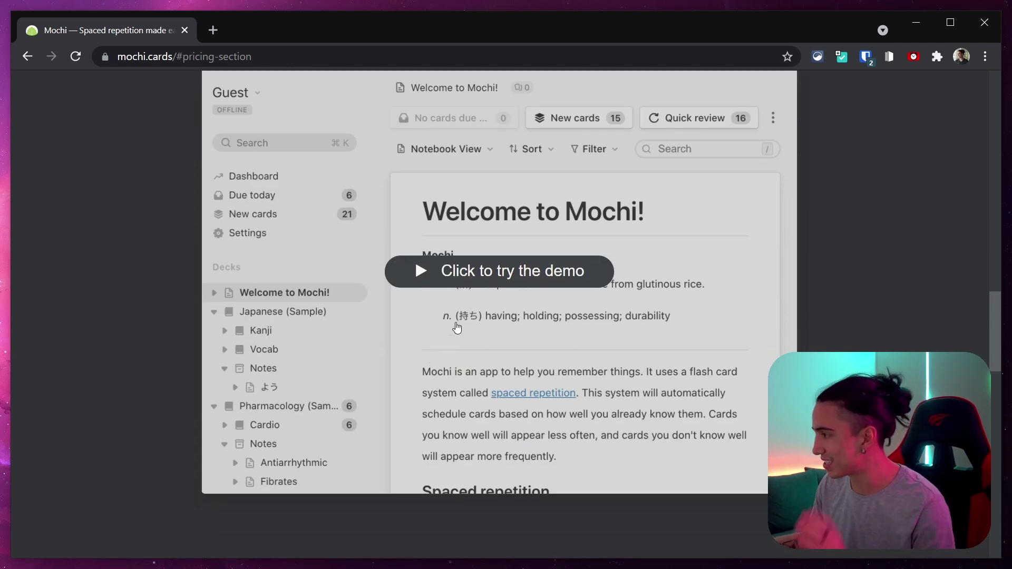
scroll(456, 332, up, 2)
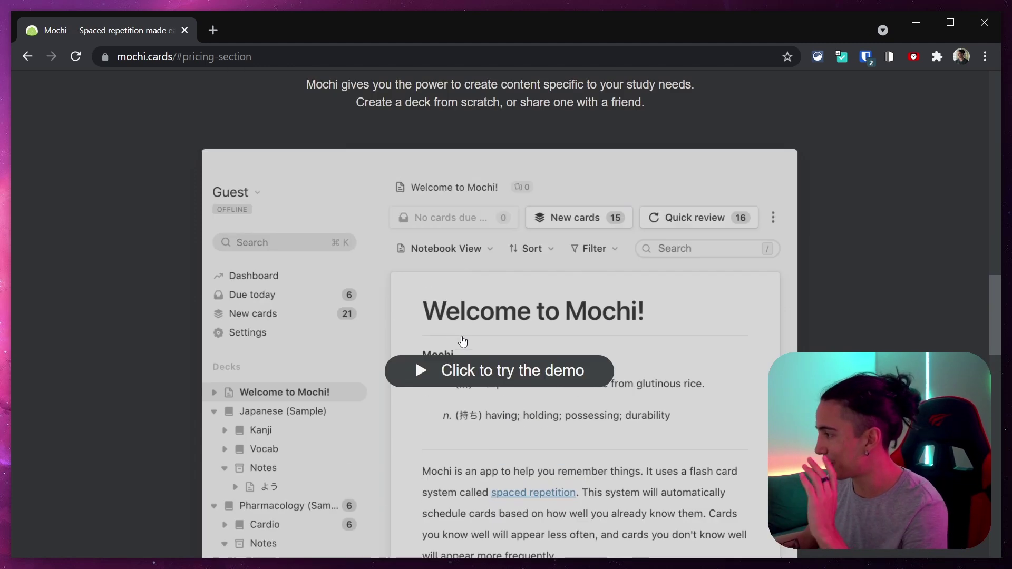
click(485, 373)
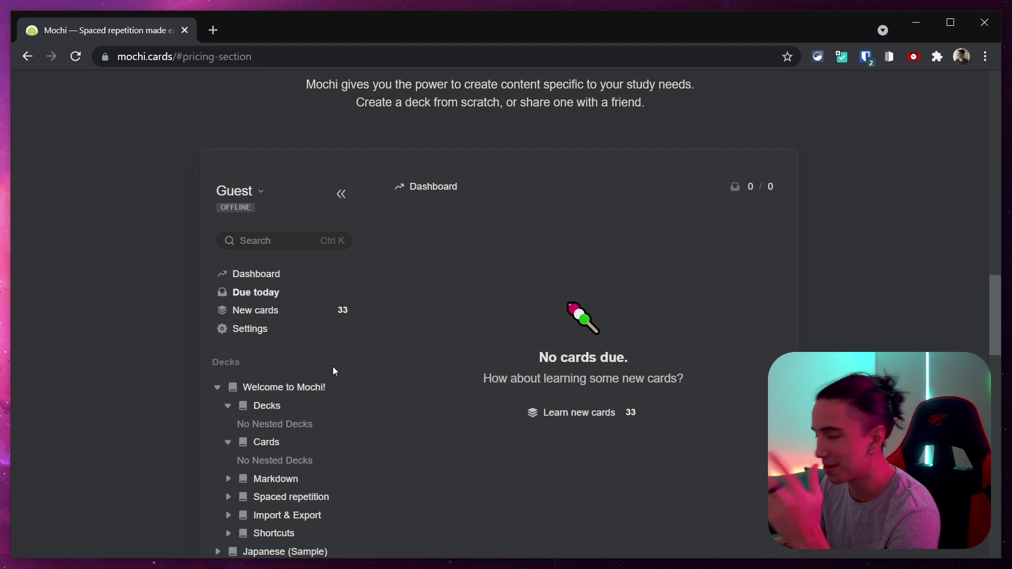
scroll(285, 408, down, 1)
click(276, 419)
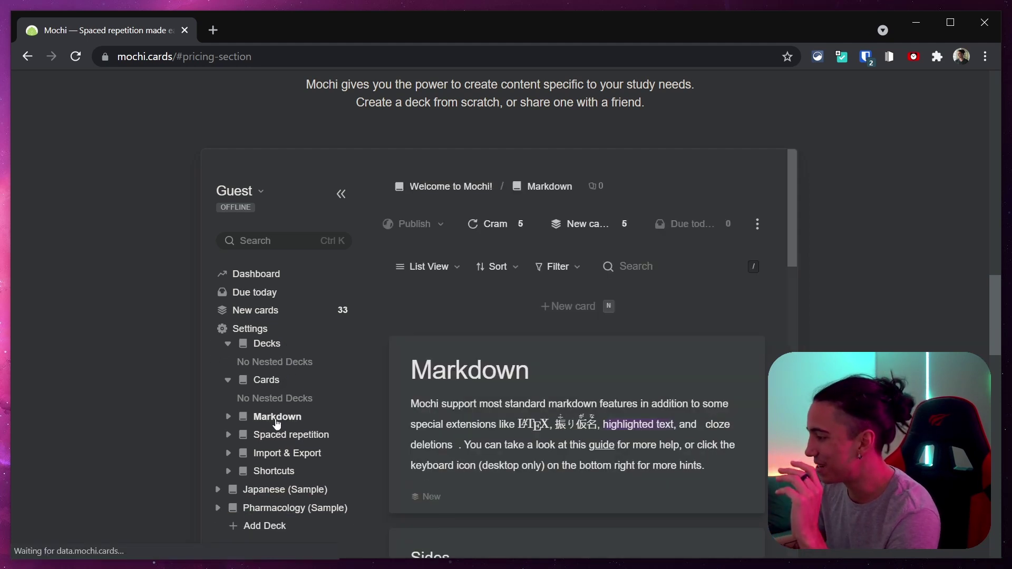
scroll(472, 422, down, 7)
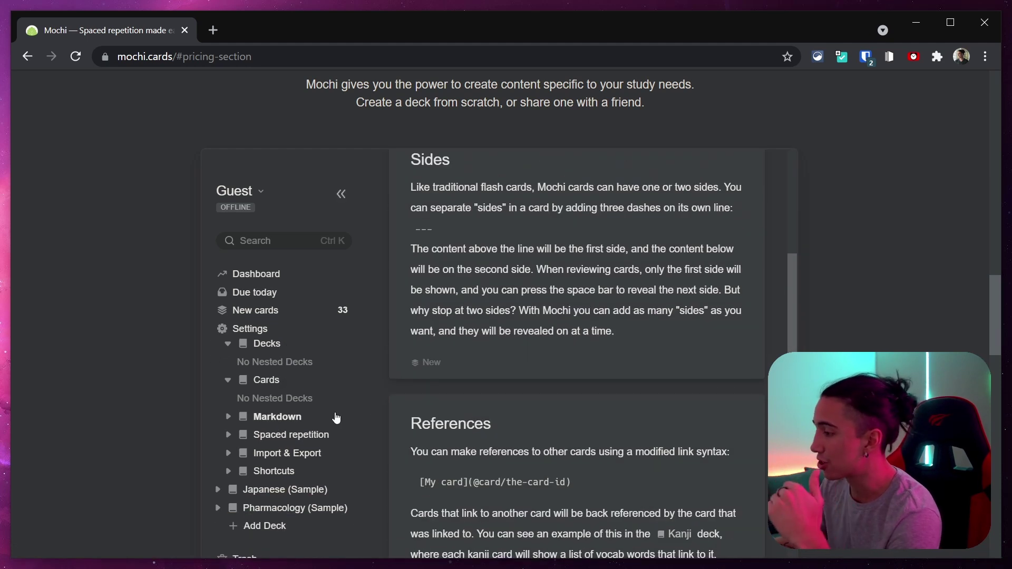
click(332, 435)
Open the Import & Export and Shortcuts decks, then Kanji inside Japanese (Sample)
scroll(436, 436, down, 4)
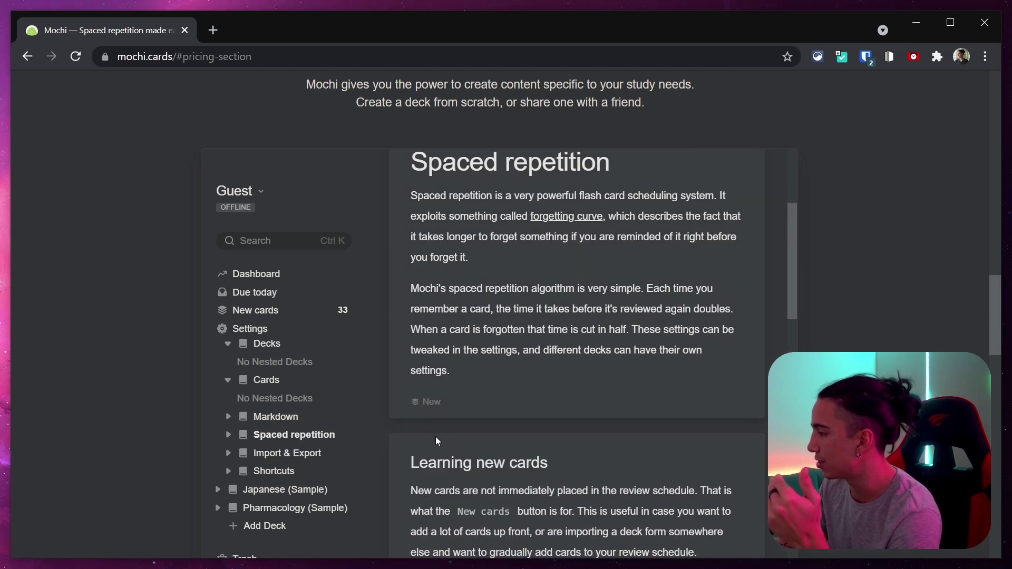
scroll(435, 437, down, 3)
click(287, 453)
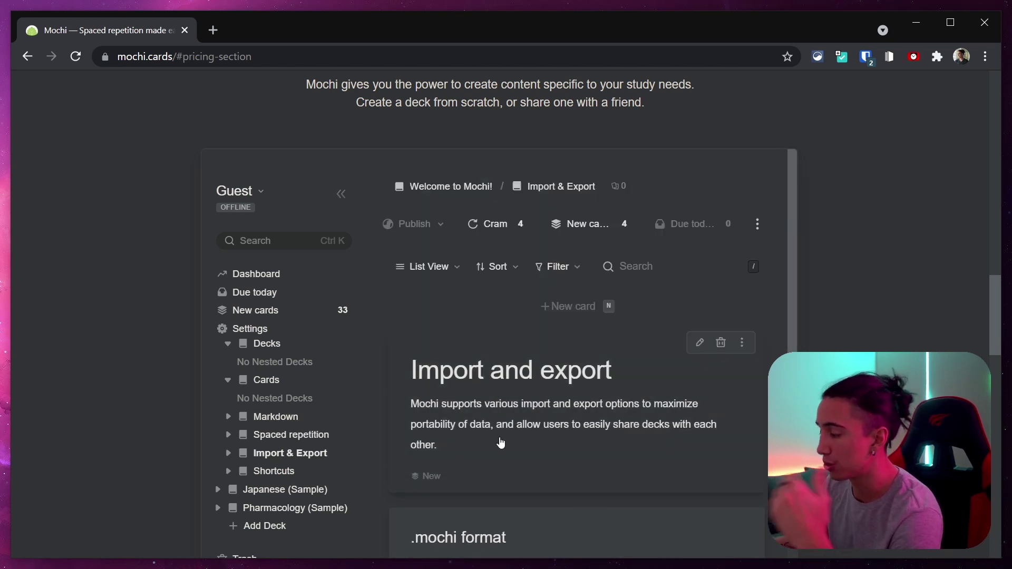
scroll(501, 443, down, 9)
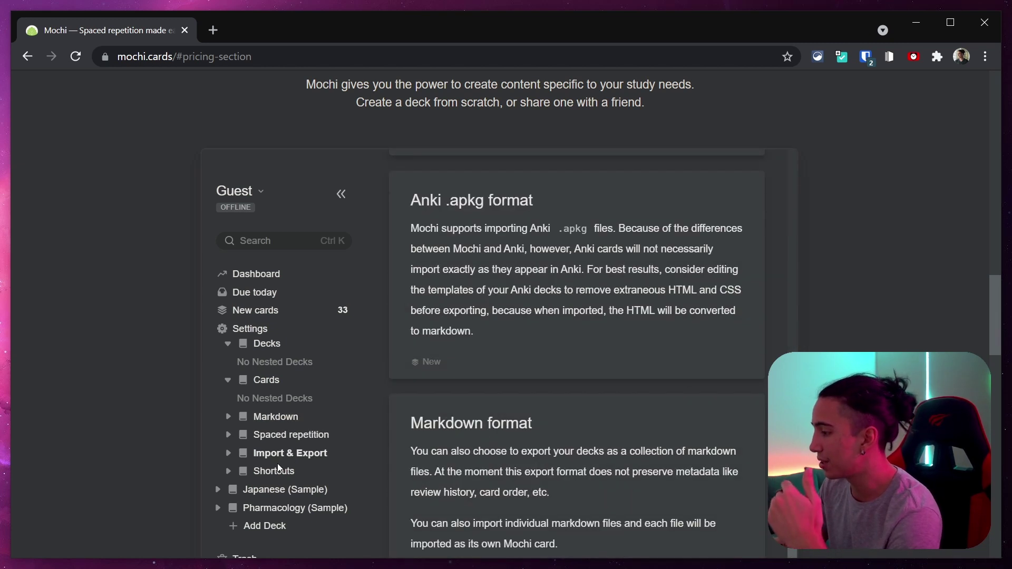
click(277, 467)
click(273, 488)
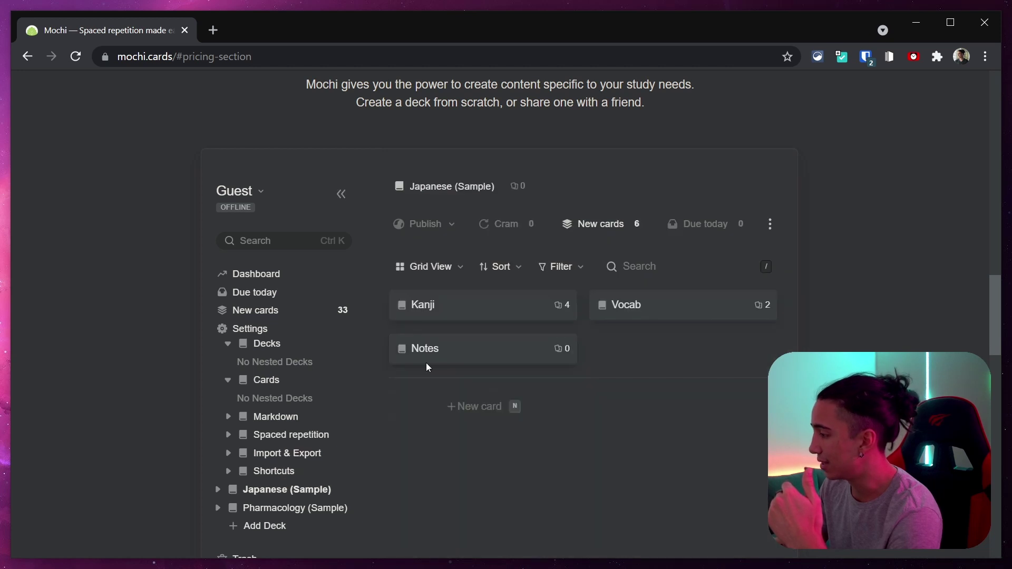
click(511, 318)
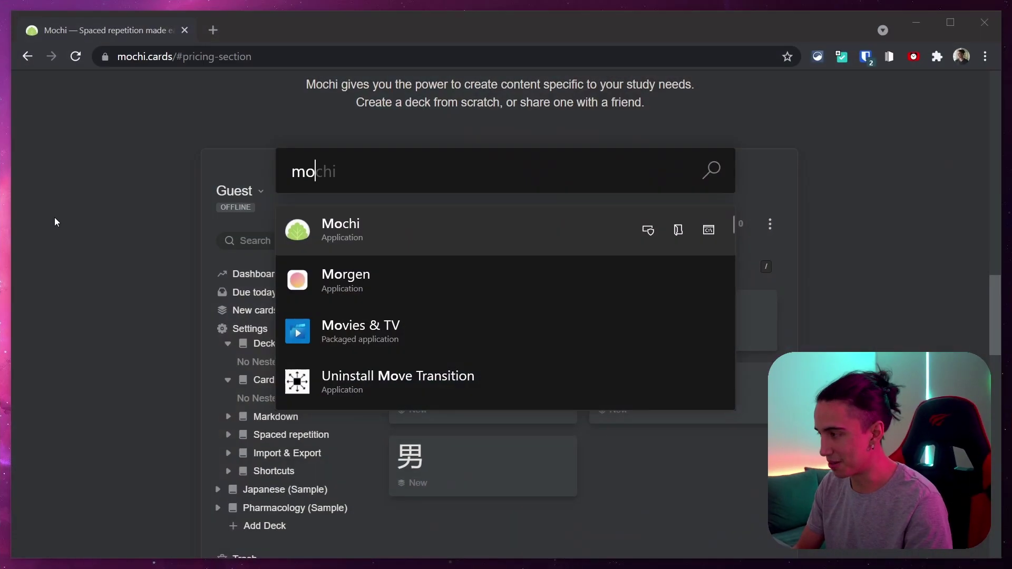
Launch the Mochi desktop app and open the Zeigarnik effect card in Test for video's psychological effects deck
key(Return)
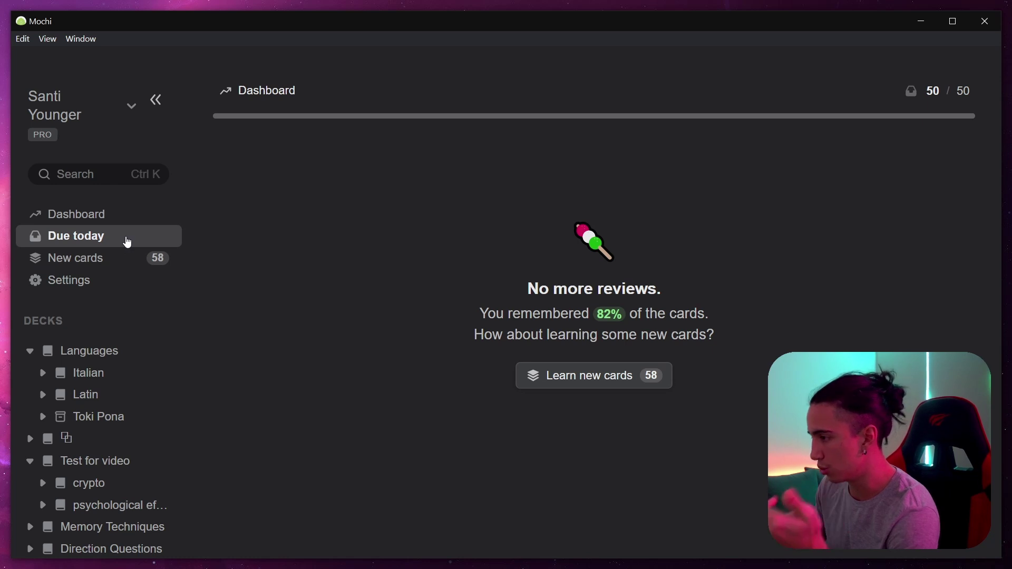
scroll(132, 389, down, 2)
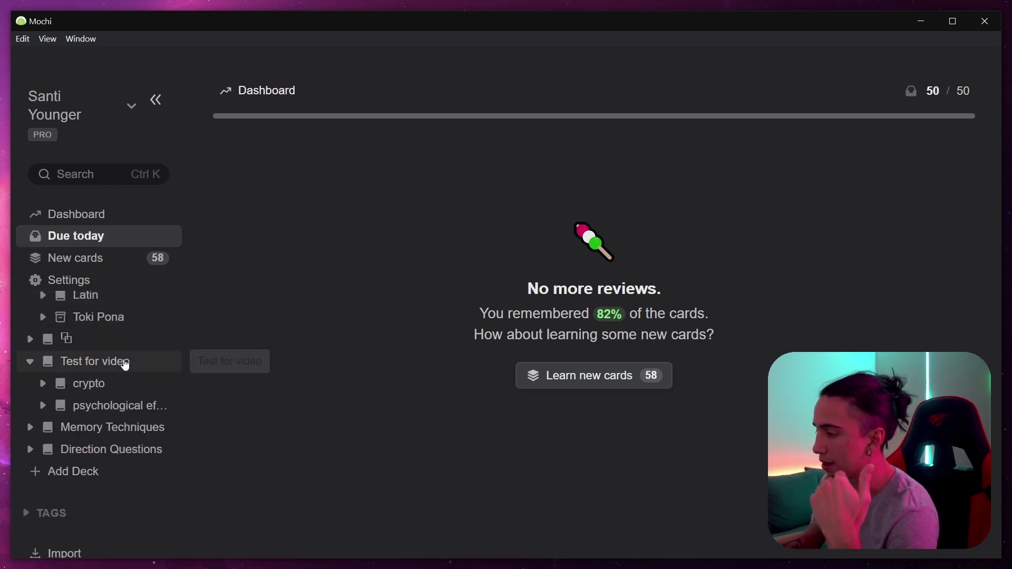
click(126, 365)
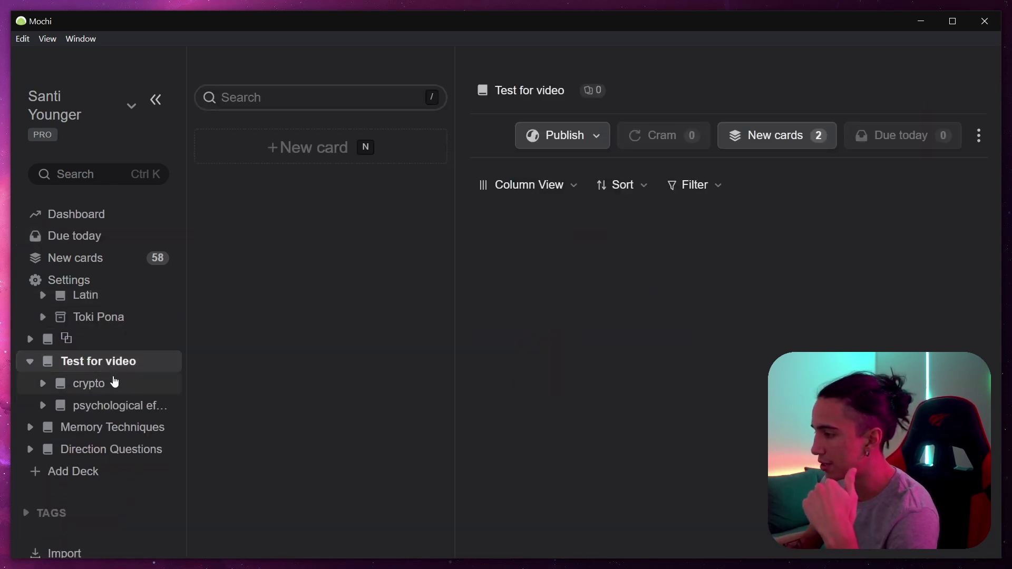
click(82, 390)
click(91, 408)
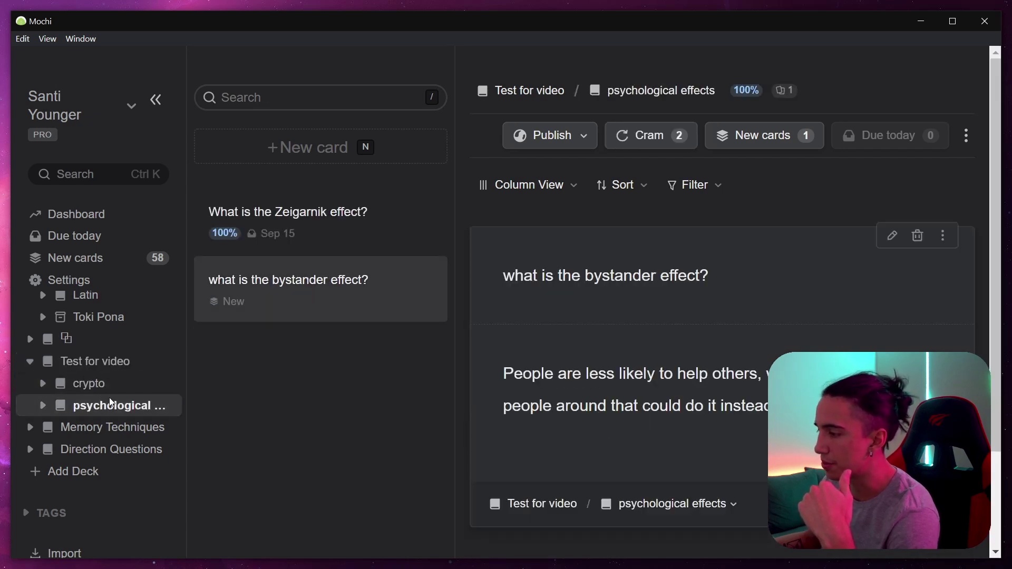
click(348, 211)
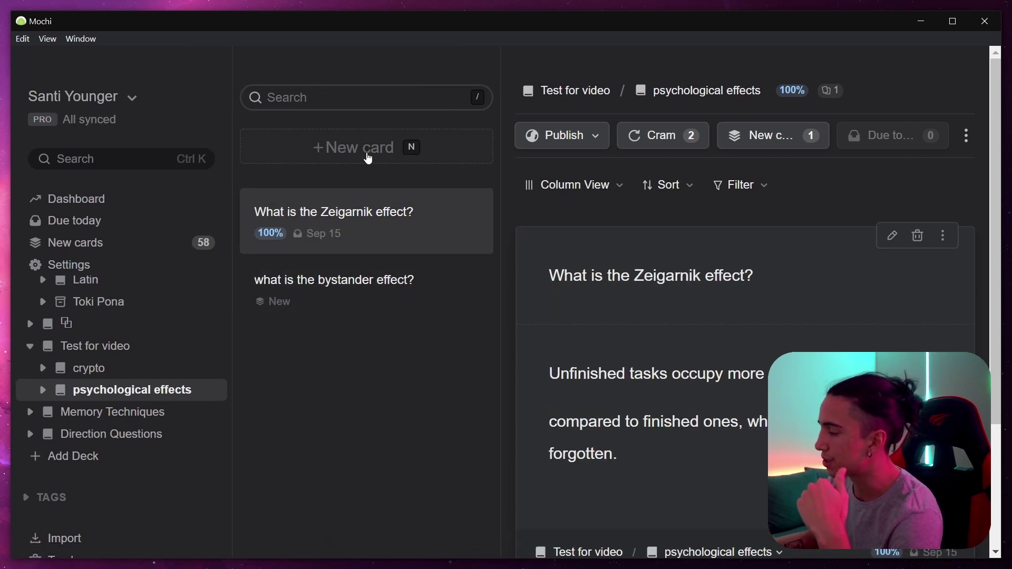
Start a new card in psychological effects with the question 'what's my favorite fruit?'
click(369, 158)
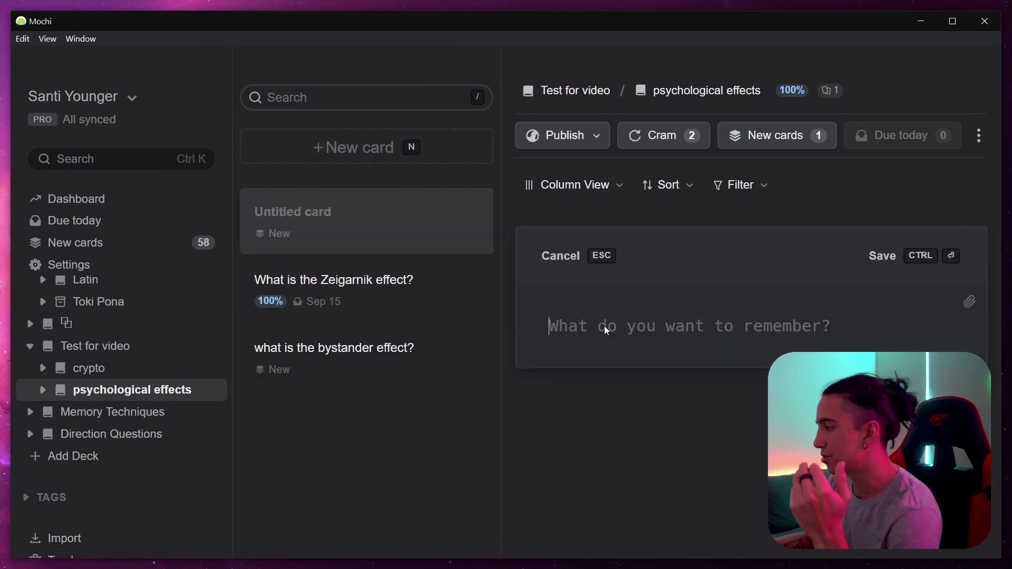
text(what's my)
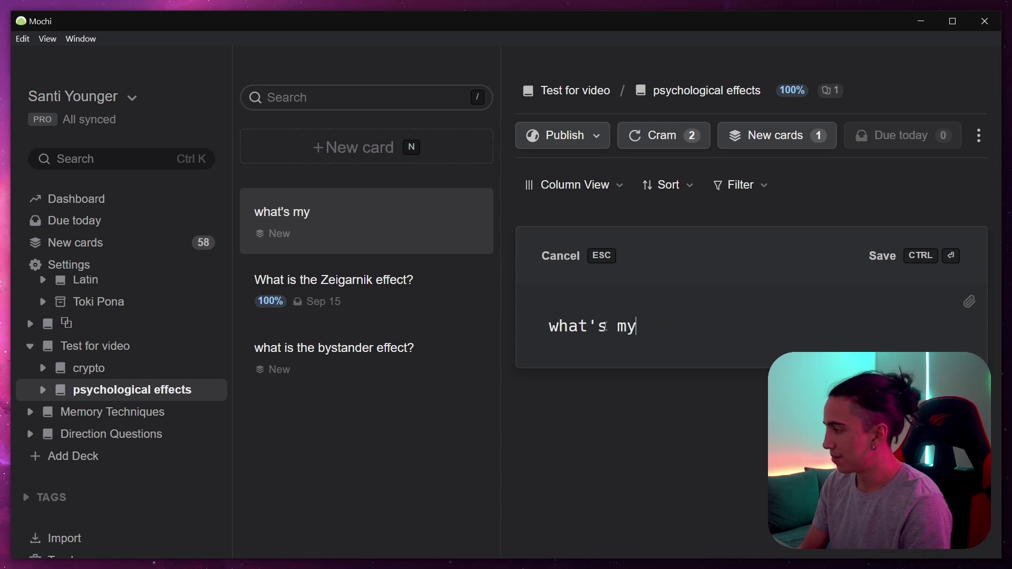
text( favorite fruit)
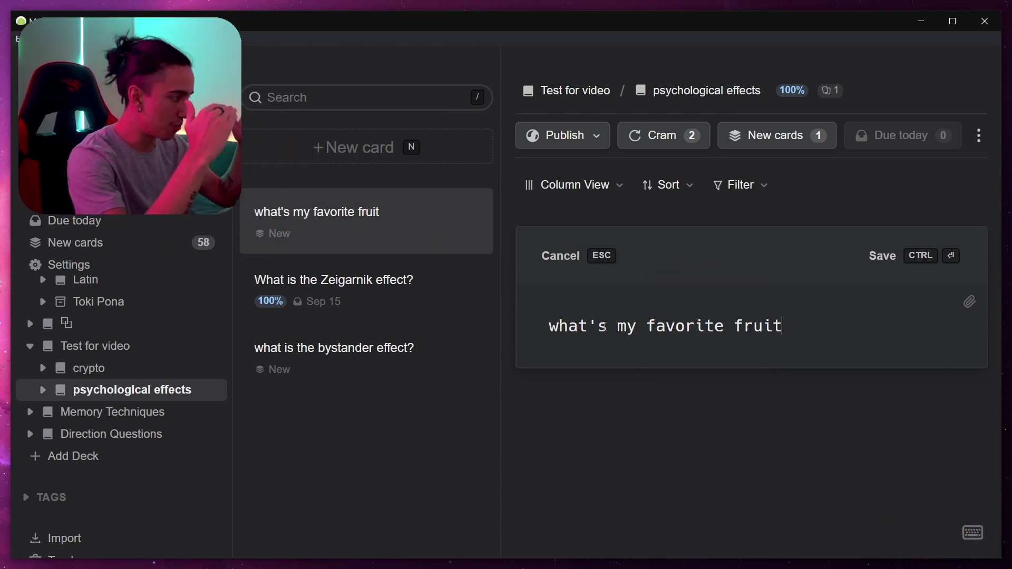
text(?)
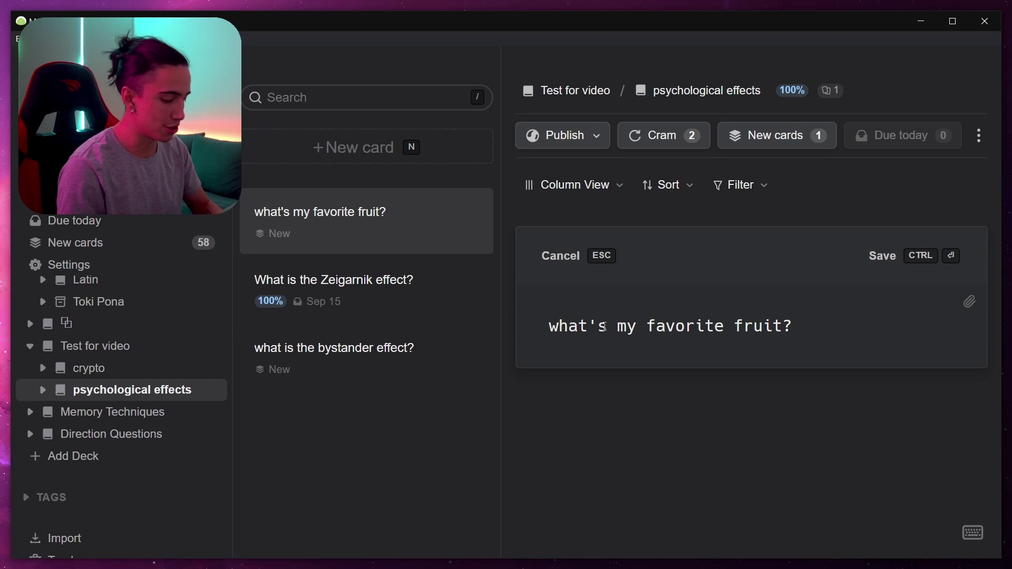
Add the answer banana below a --- separator, save the card, and start cramming the deck
key(Return)
text(---)
key(Return)
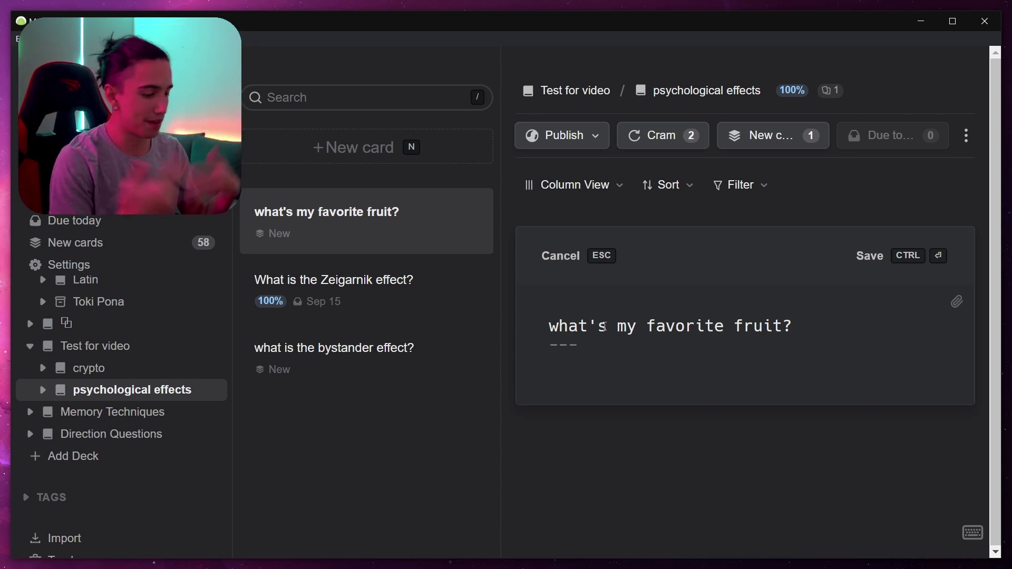
text(banana)
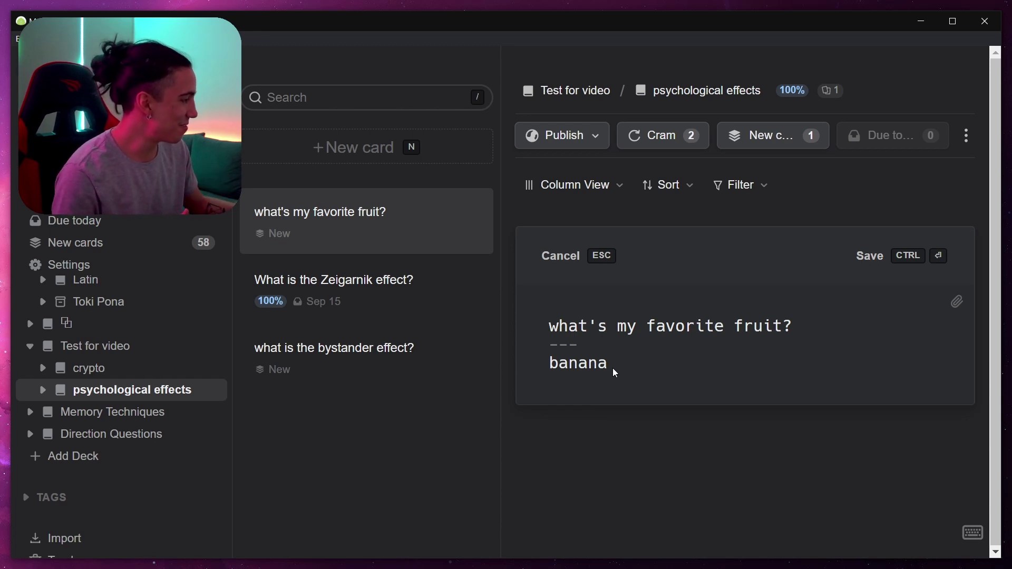
click(933, 258)
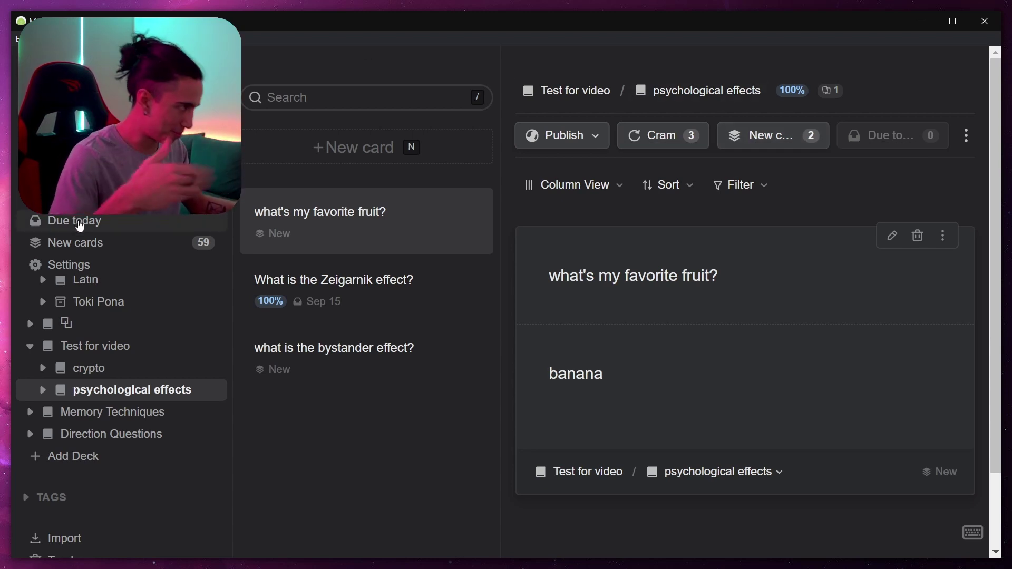
click(657, 150)
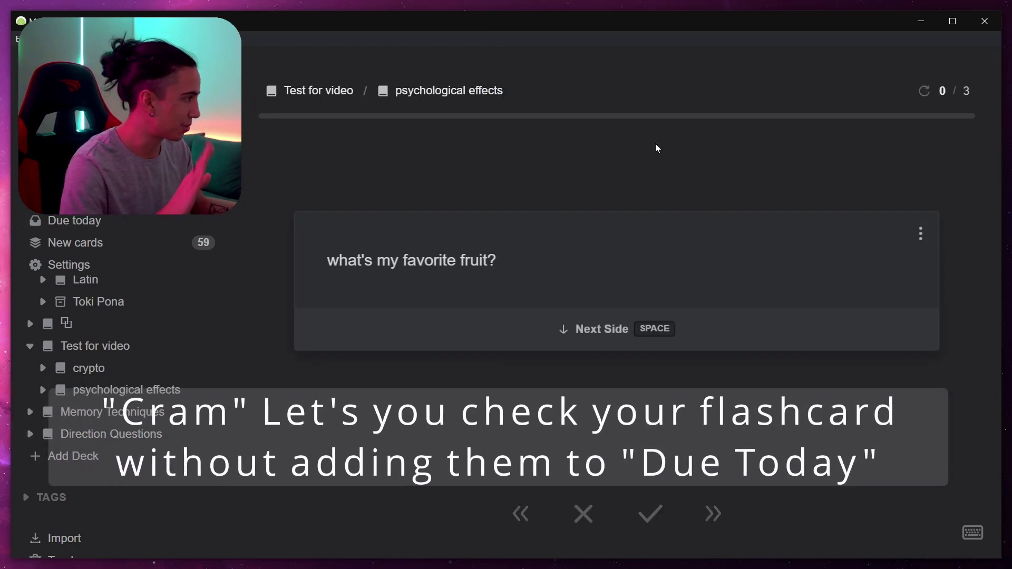
Mark the fruit and Zeigarnik cards as remembered, then go back to the psychological effects card list
click(471, 340)
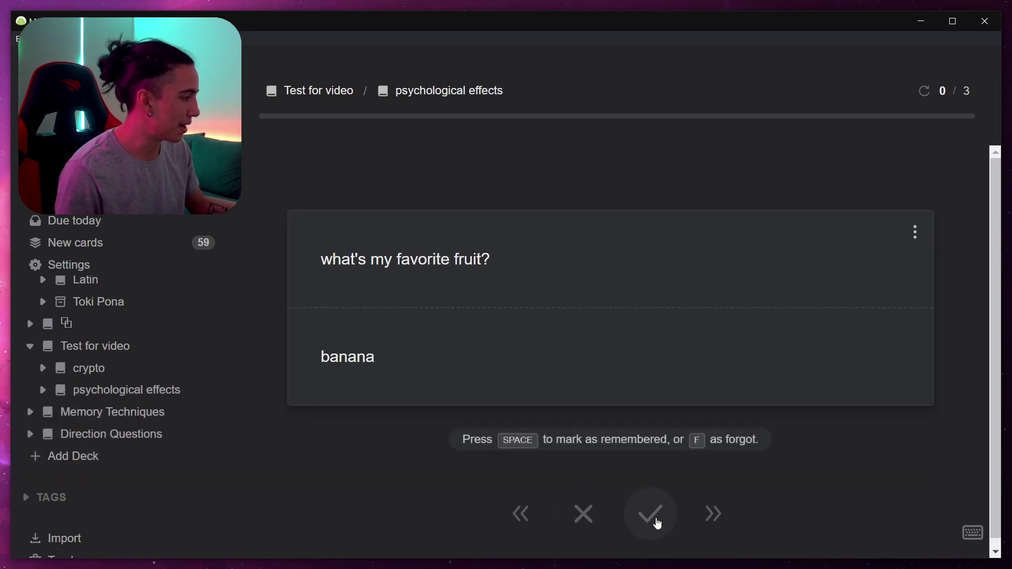
click(641, 523)
click(545, 334)
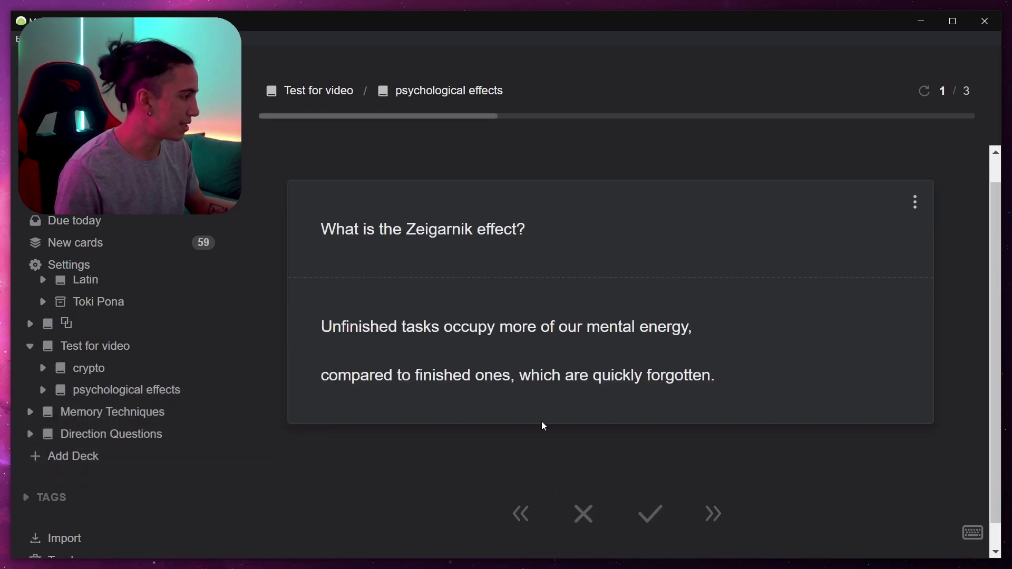
click(640, 505)
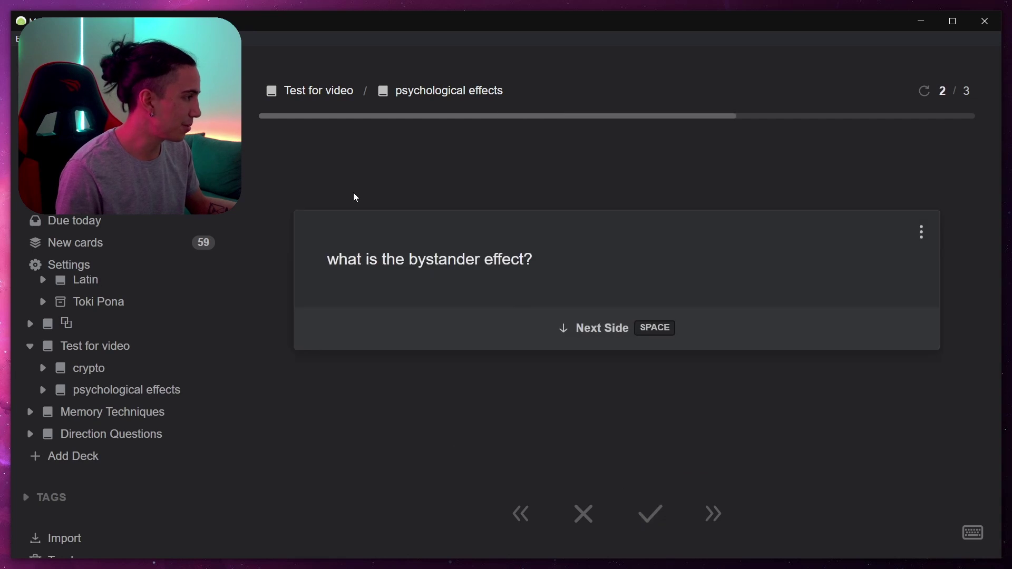
click(82, 390)
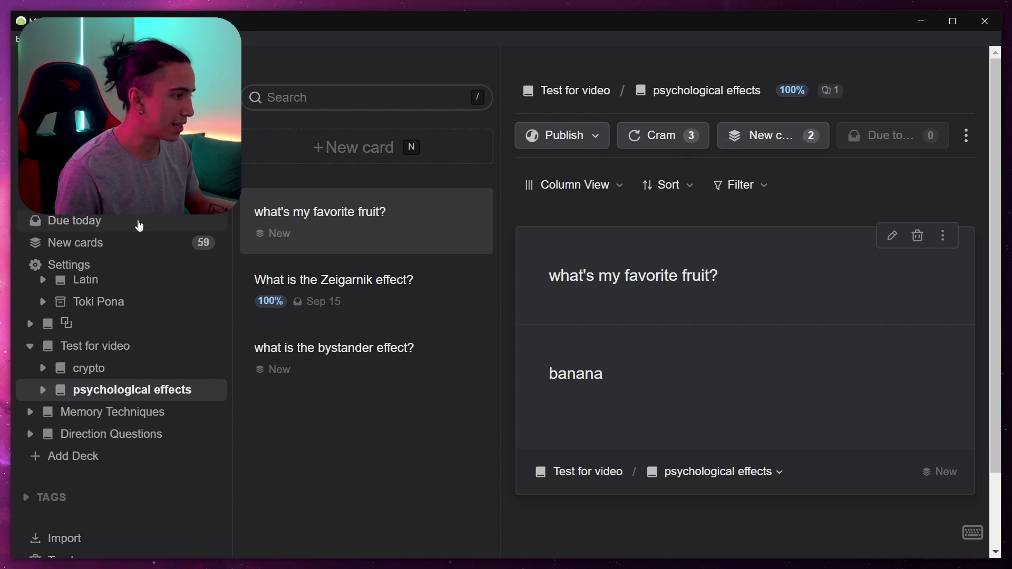
Study the new fruit card and add it to reviews
click(732, 142)
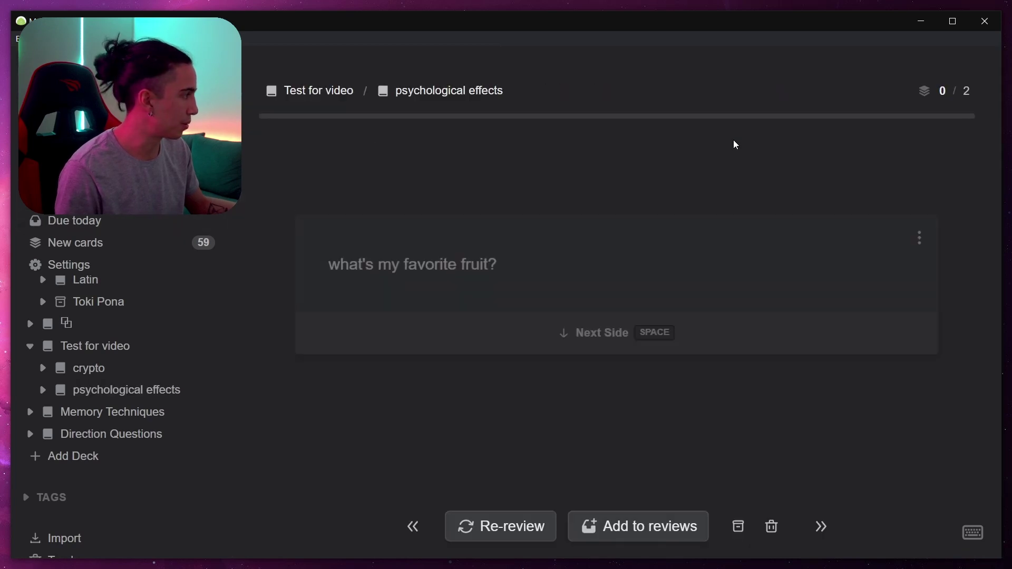
click(573, 329)
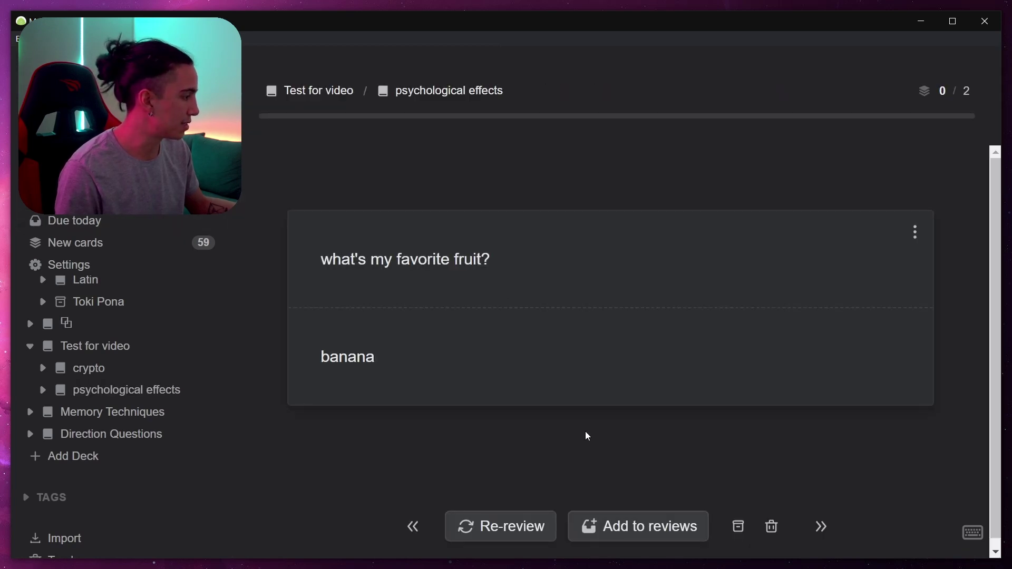
click(635, 539)
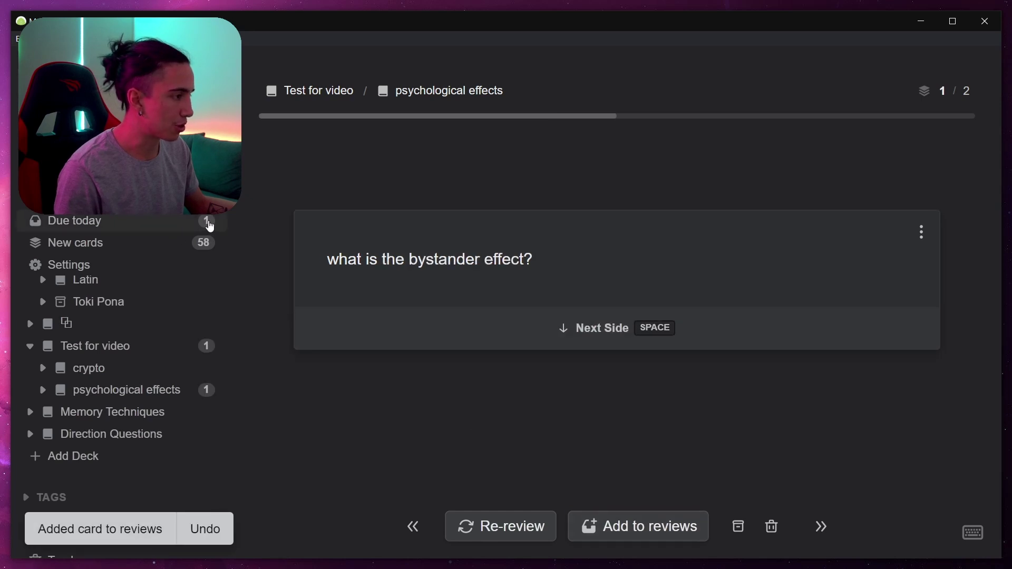
Study the crypto deck's new NFT card and add it to reviews
click(102, 368)
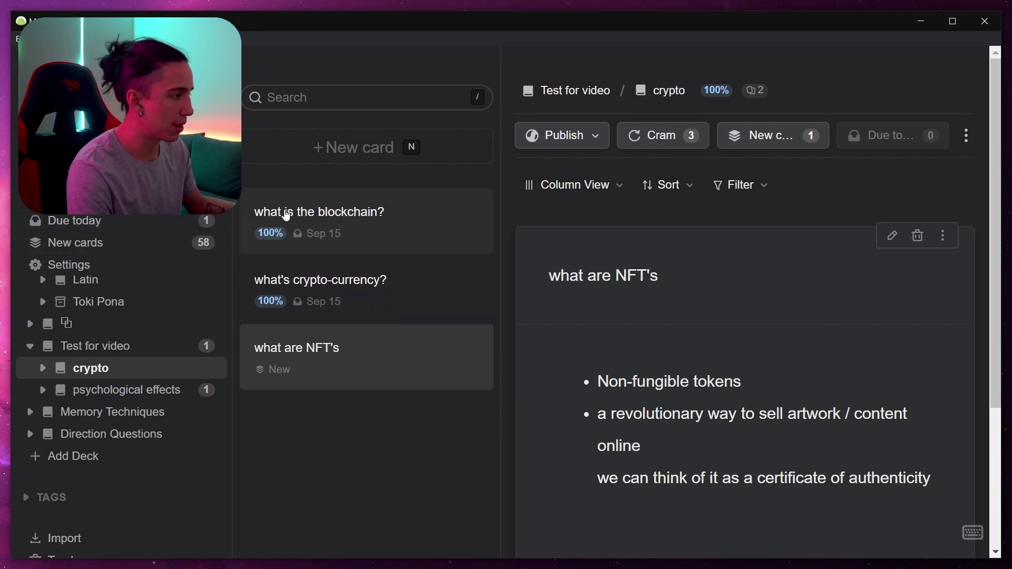
click(746, 138)
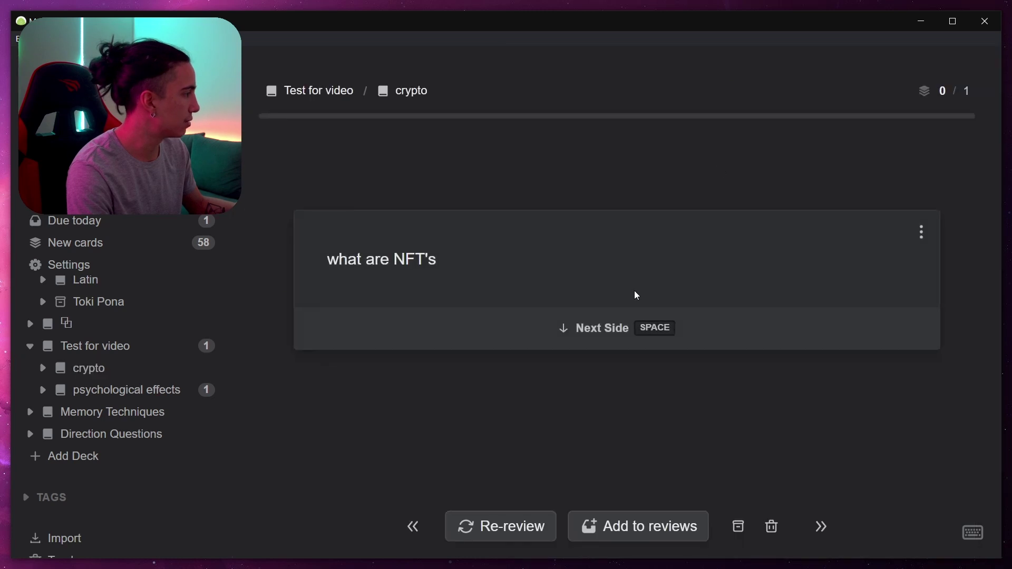
click(553, 339)
click(662, 537)
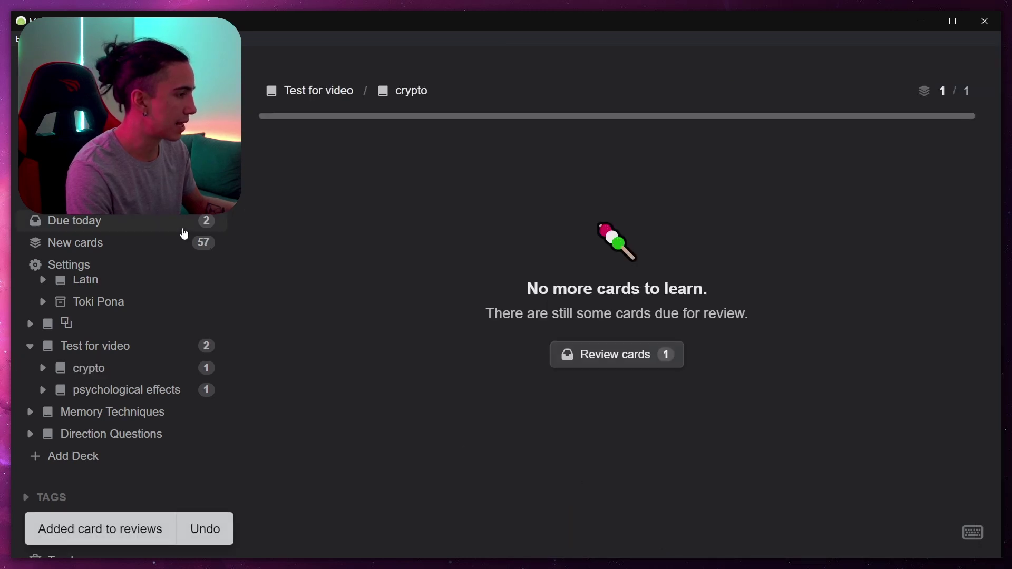
Create a nested deck named 'fruits' under Test for video
click(159, 377)
click(118, 390)
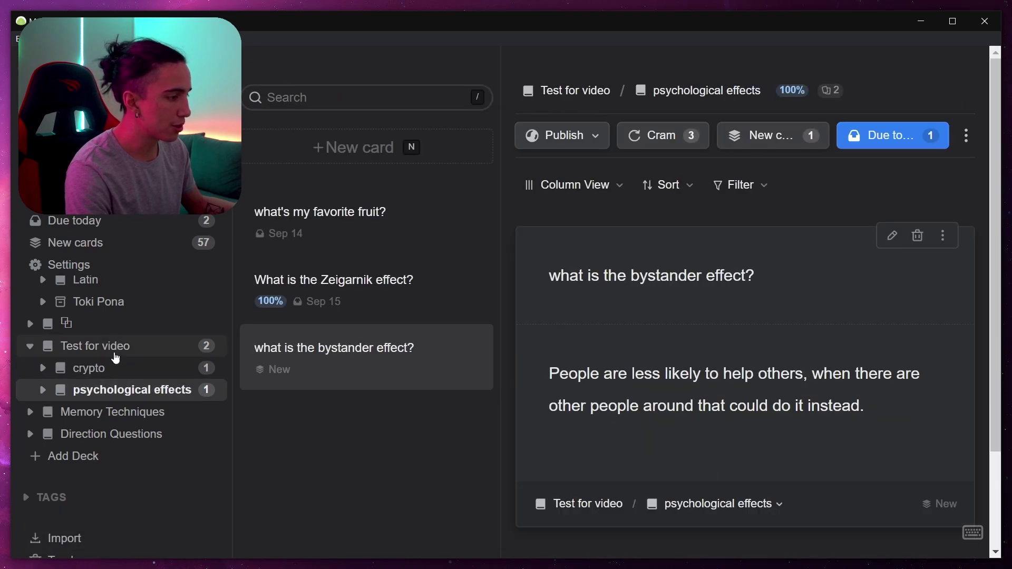
scroll(87, 337, up, 2)
scroll(87, 335, down, 2)
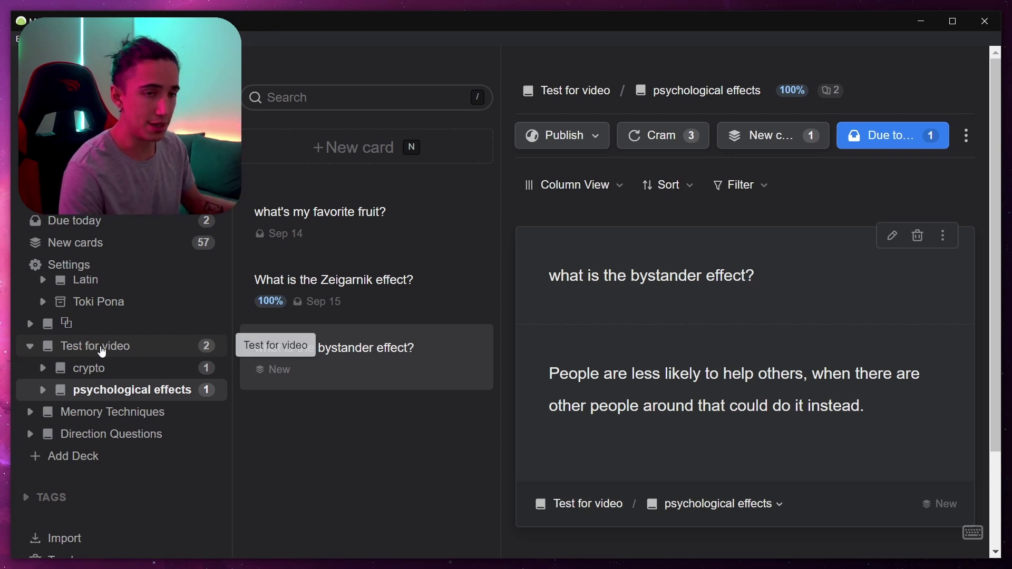
click(145, 350)
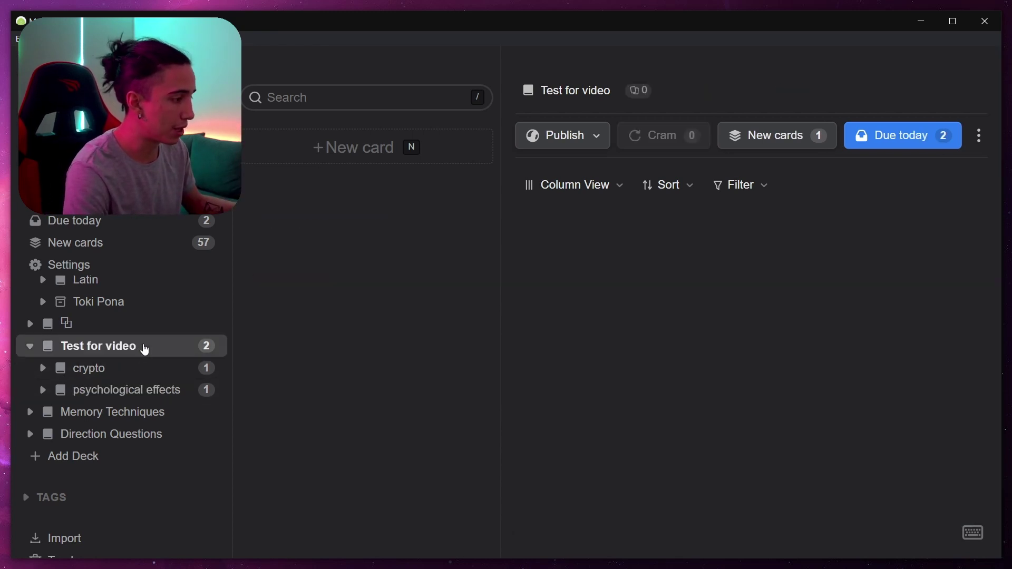
right_click(144, 349)
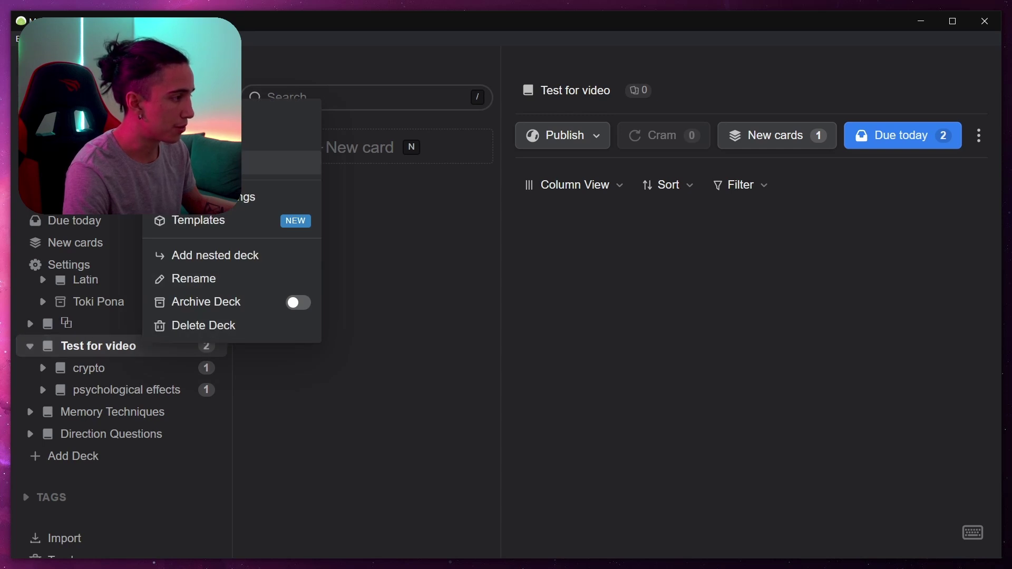
click(217, 257)
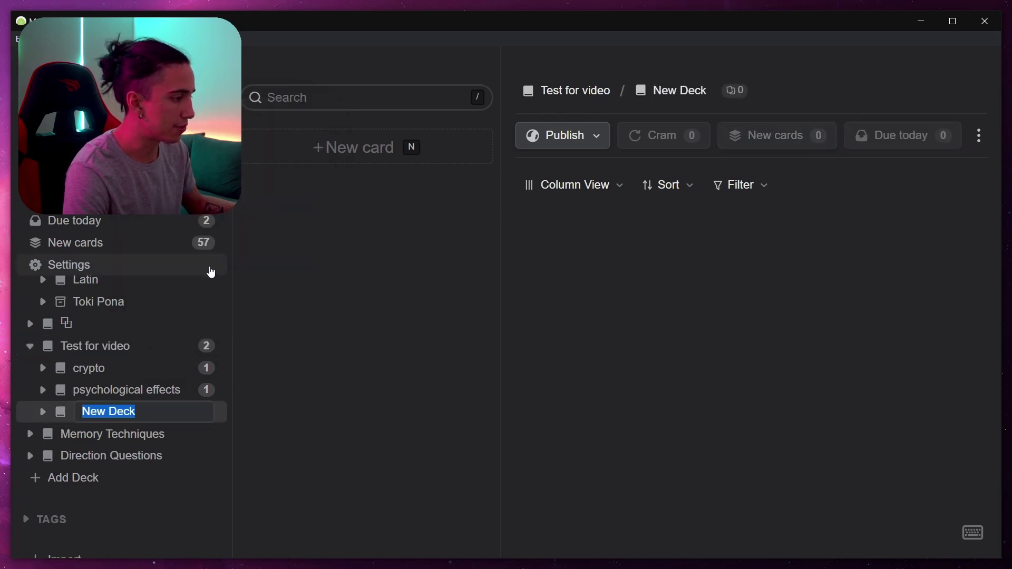
text(fruits)
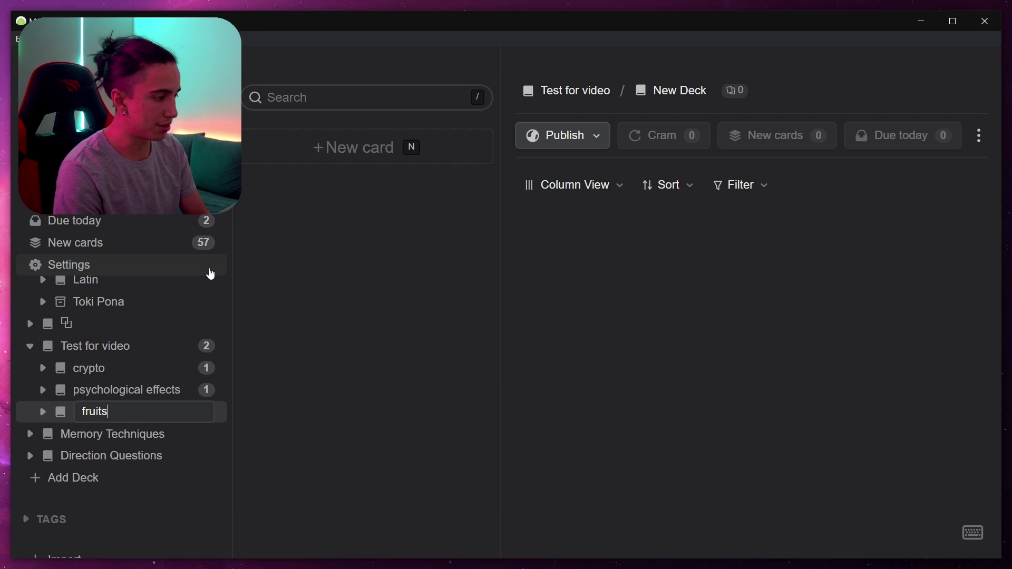
key(Return)
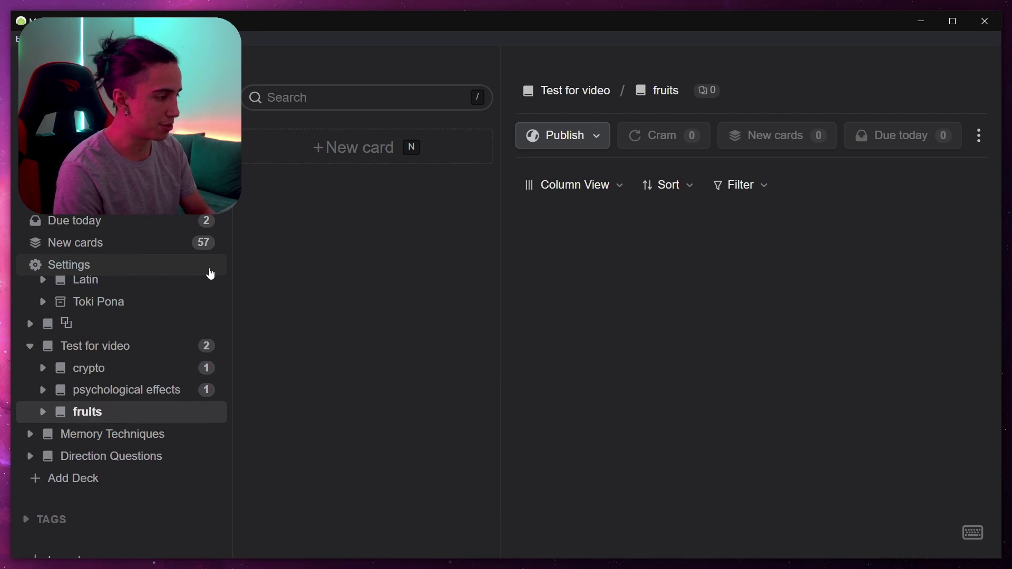
Drag the favorite-fruit card from psychological effects into the fruits deck
click(157, 390)
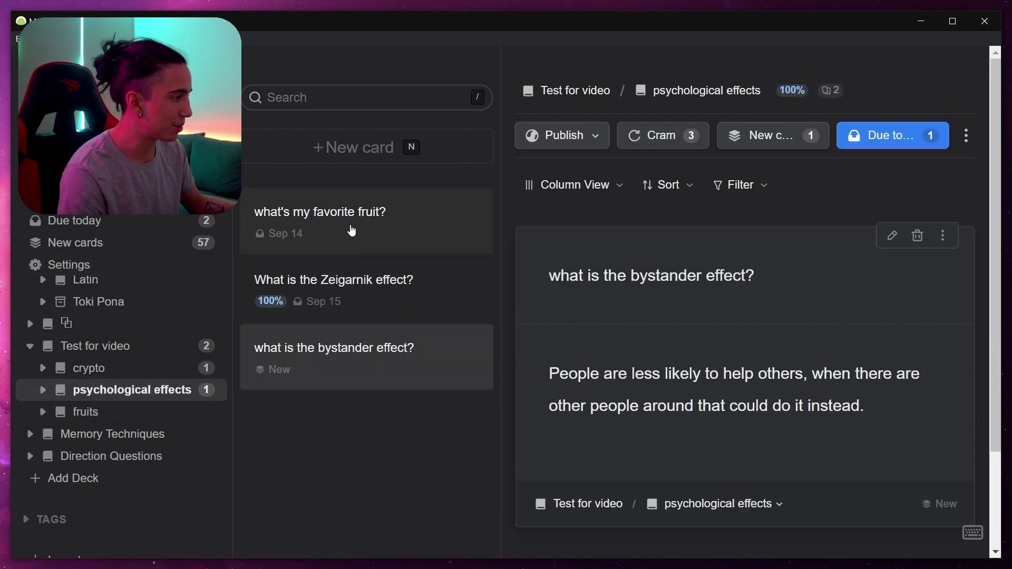
drag(350, 228, 141, 413)
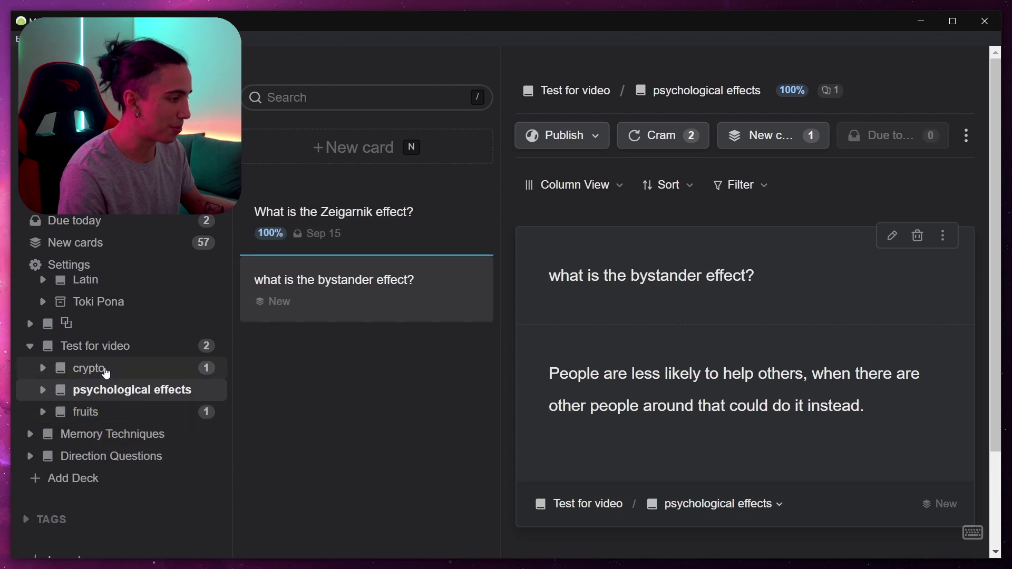
click(113, 345)
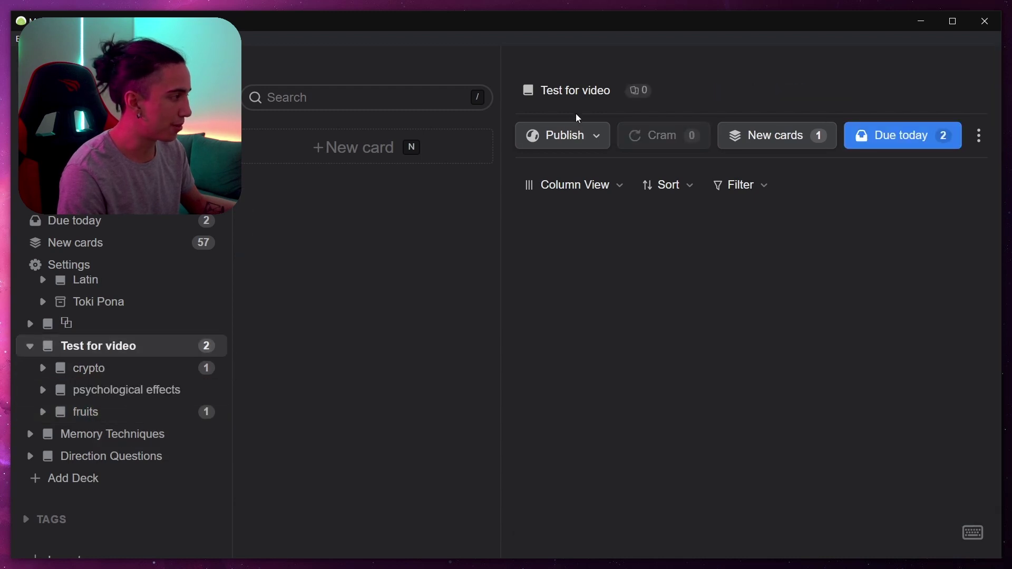
Show Test for video's subdecks as a grid and crypto's cards as a full-width list
click(585, 198)
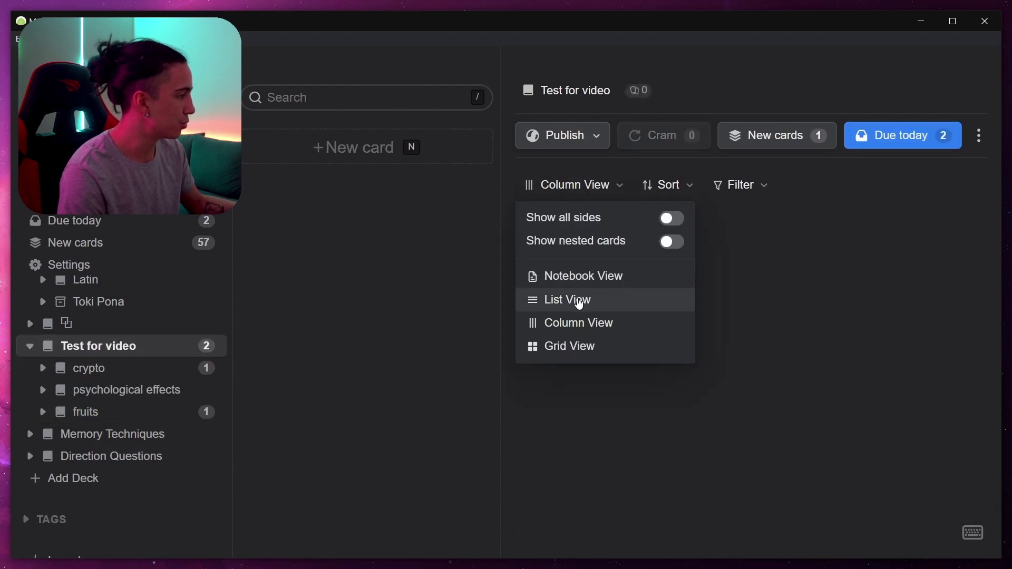
click(580, 346)
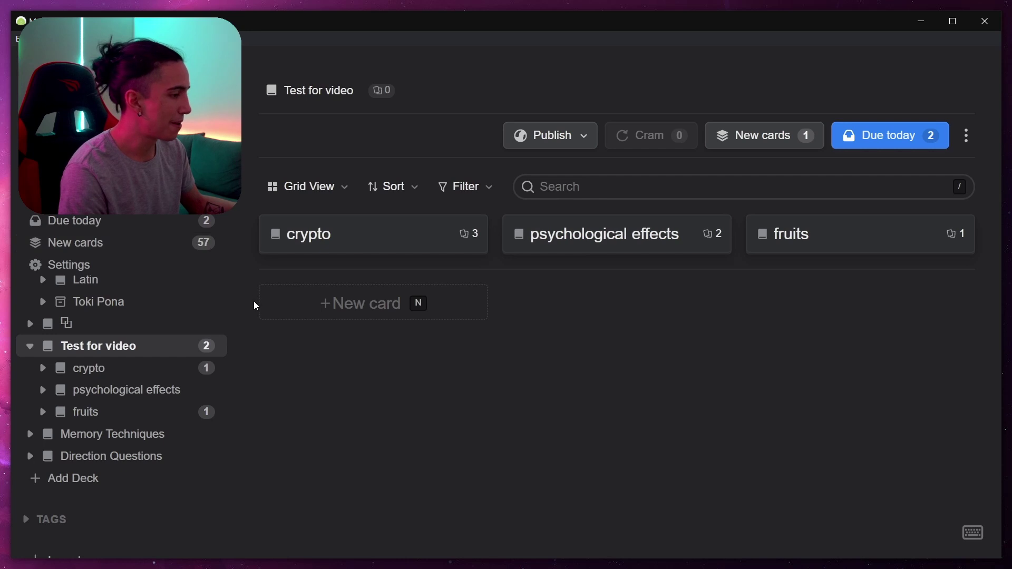
click(118, 379)
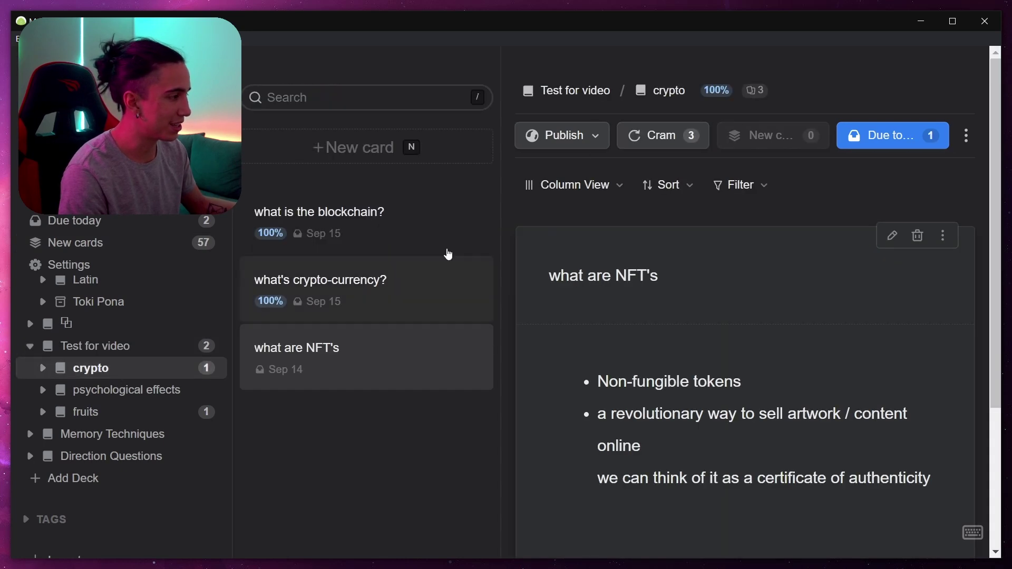
click(565, 190)
click(559, 300)
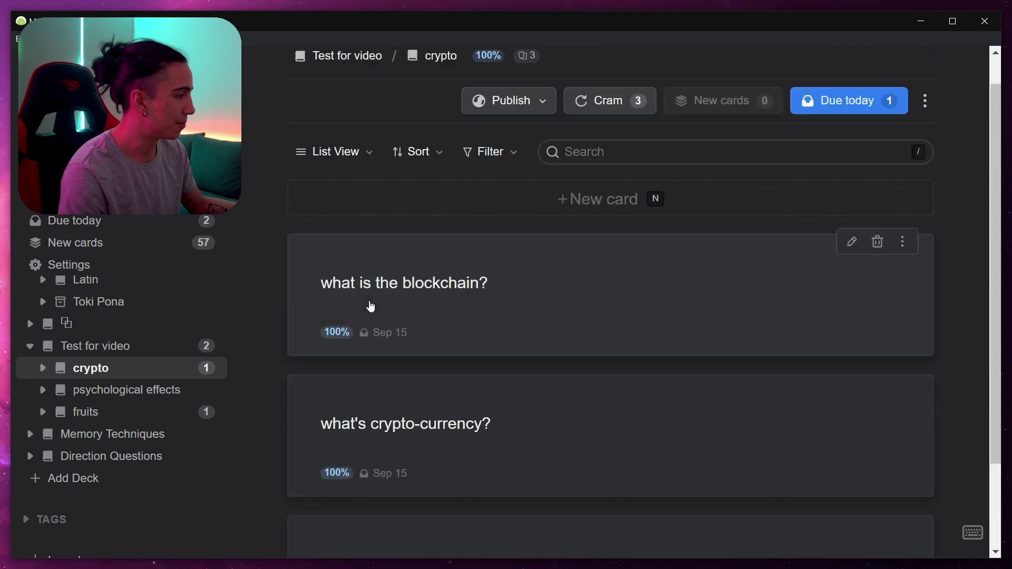
Switch crypto to Grid View with all sides shown, then to Column View
click(345, 186)
click(337, 347)
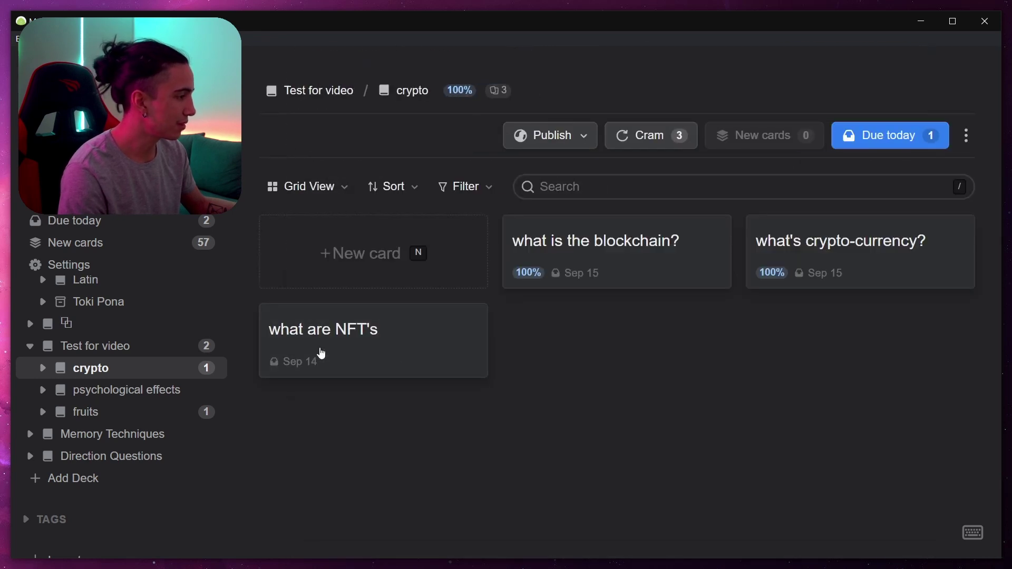
click(338, 193)
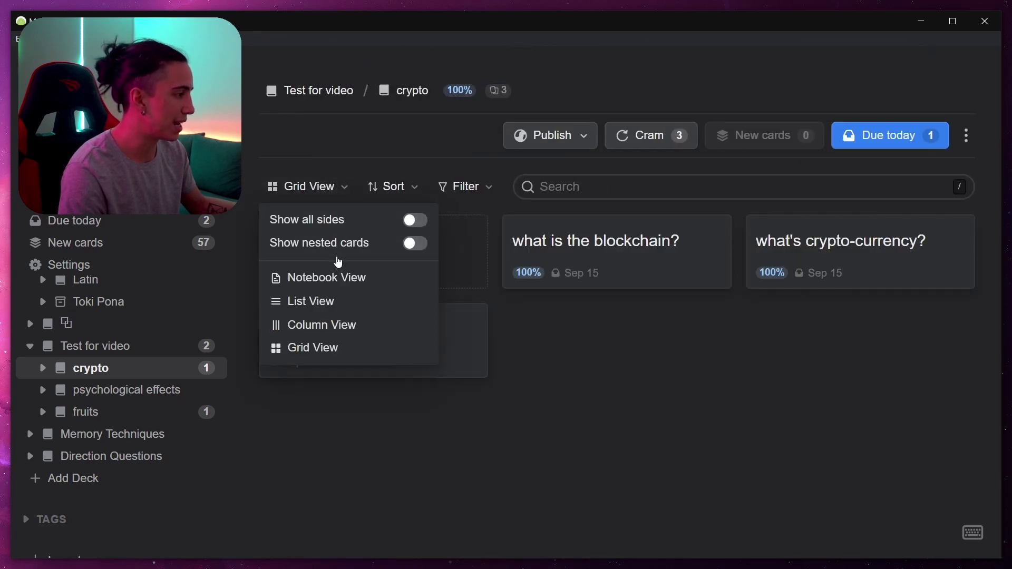
click(400, 220)
click(566, 416)
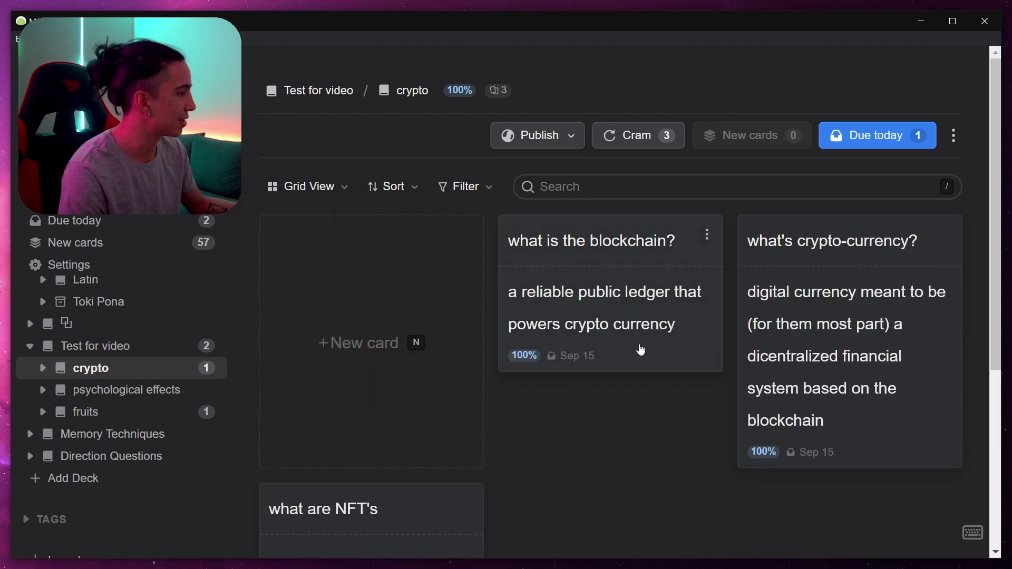
scroll(553, 413, down, 5)
scroll(502, 301, up, 5)
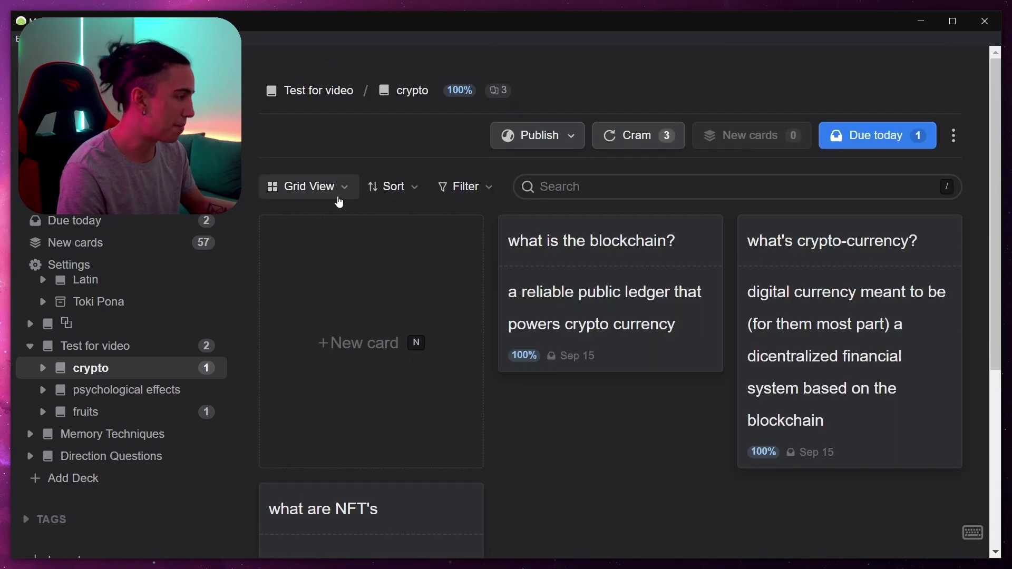
click(314, 192)
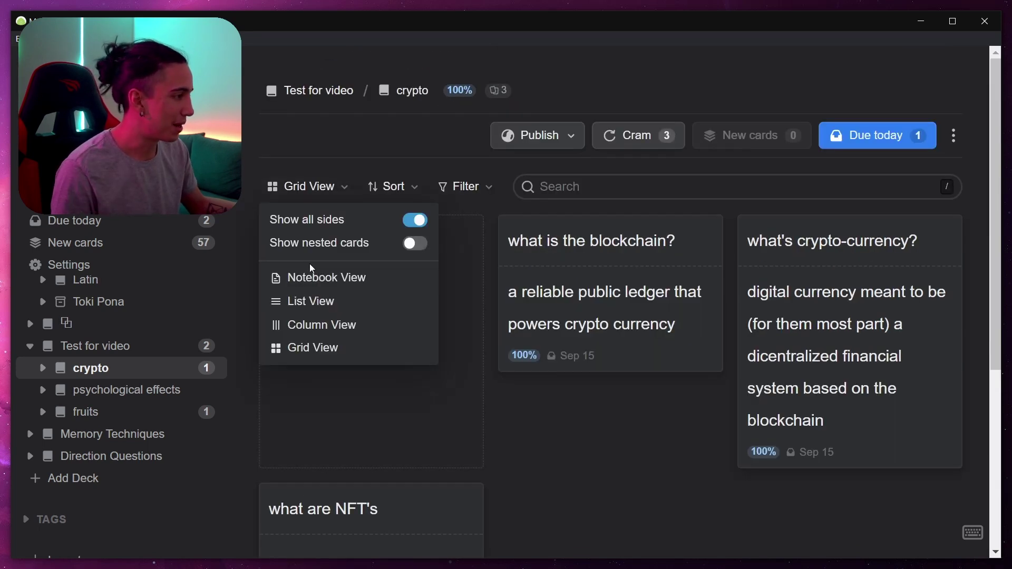
click(314, 325)
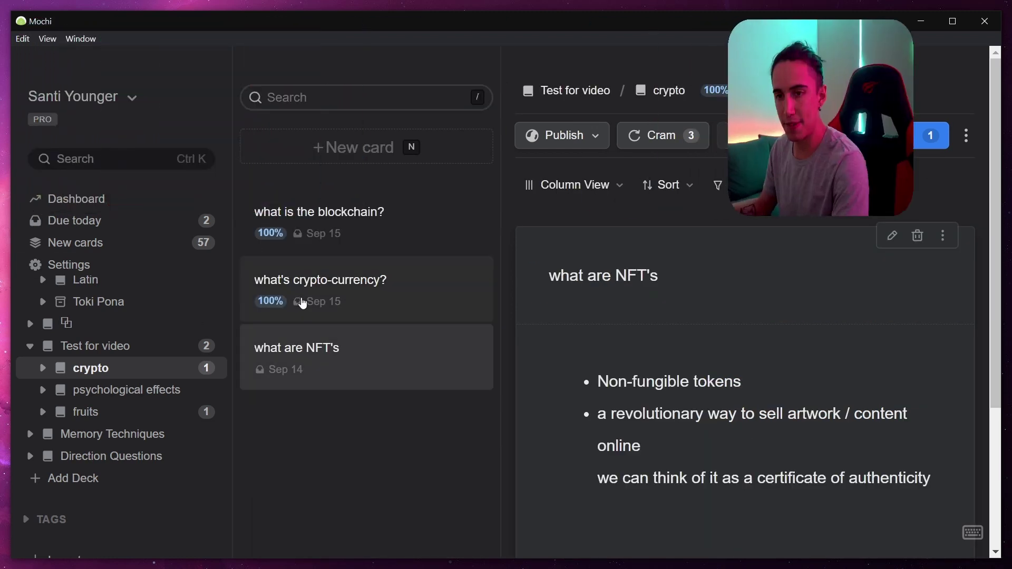
Open the Dashboard and scroll through today's total, new, reviewed and retention charts
click(125, 198)
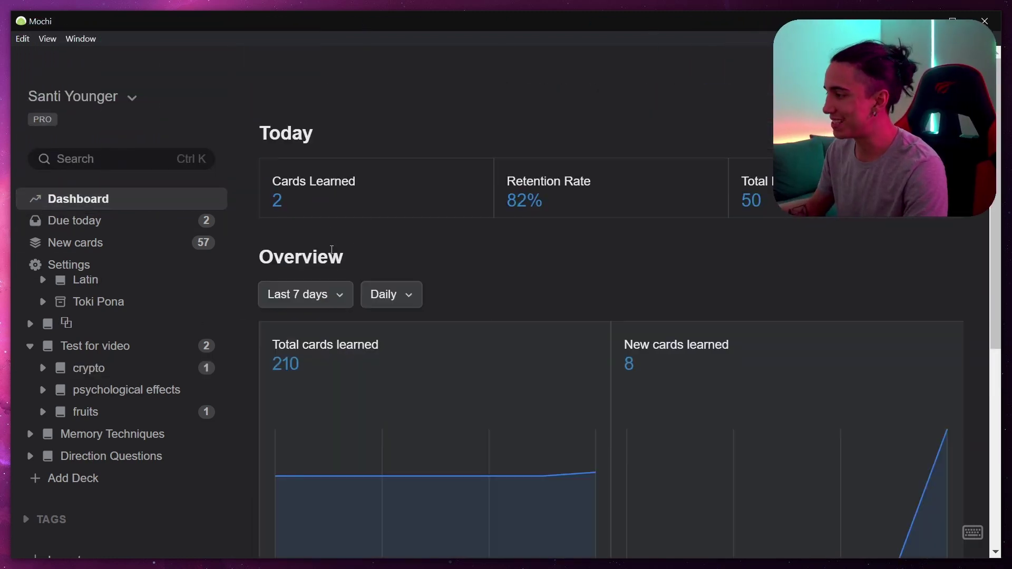
scroll(316, 274, down, 6)
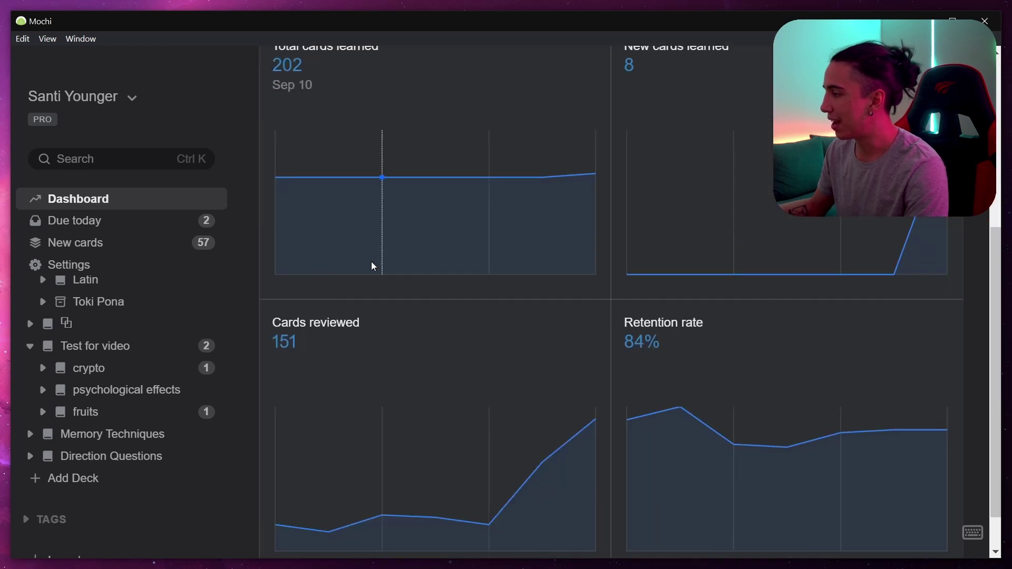
scroll(379, 232, up, 2)
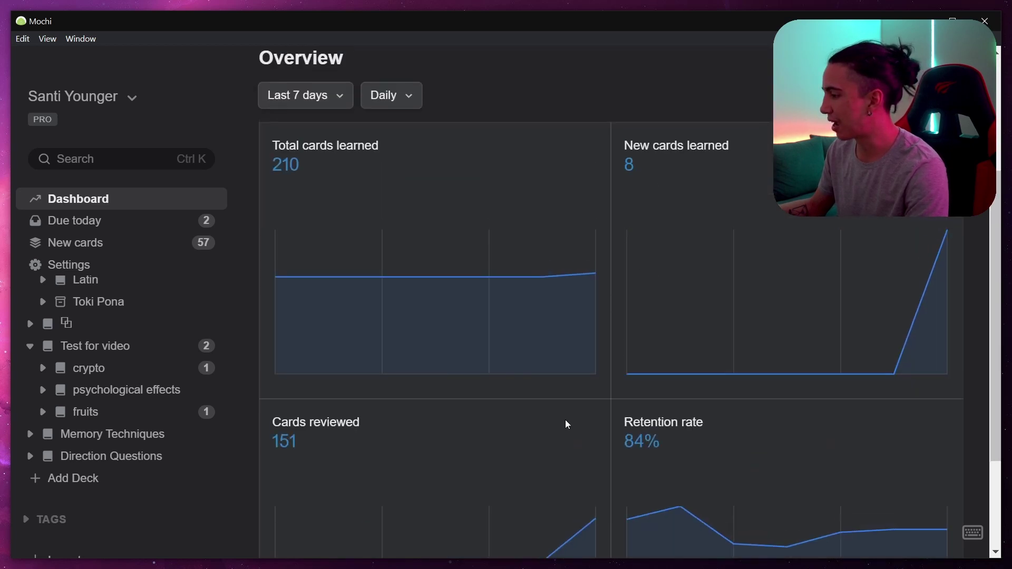
scroll(522, 419, down, 2)
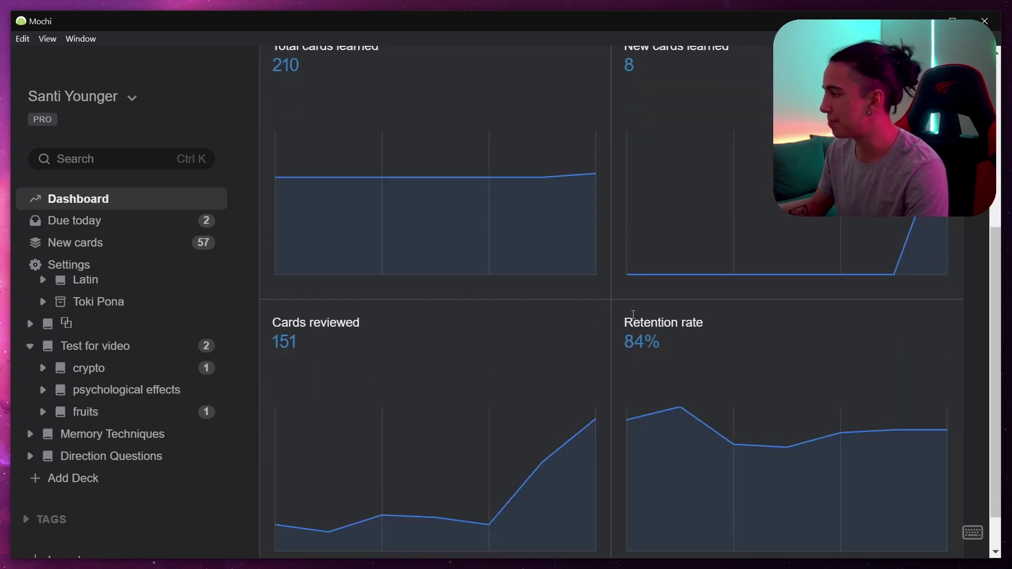
scroll(562, 299, up, 2)
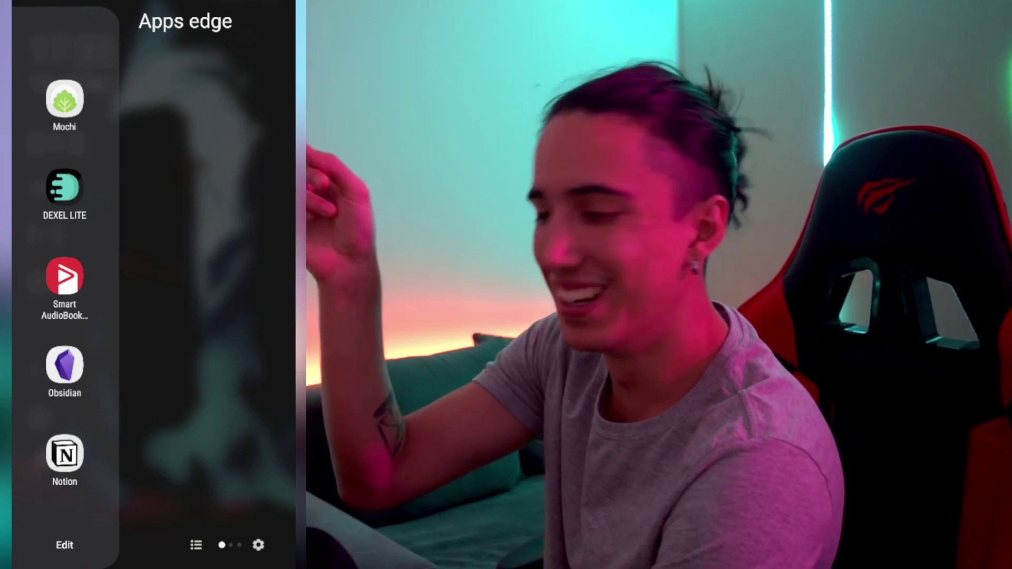
Launch Mochi on the phone and start reviewing the remaining due cards
click(64, 99)
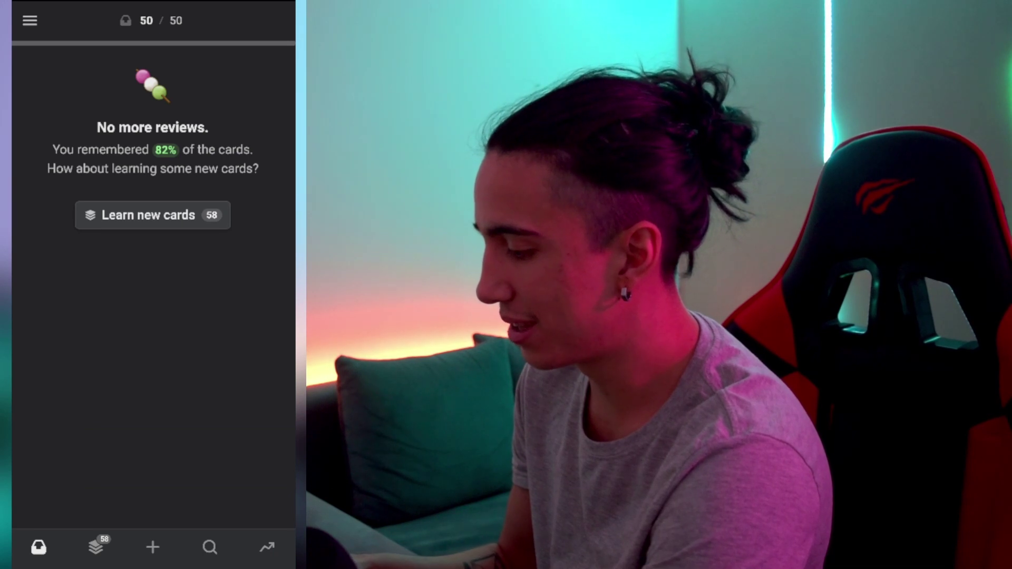
click(153, 215)
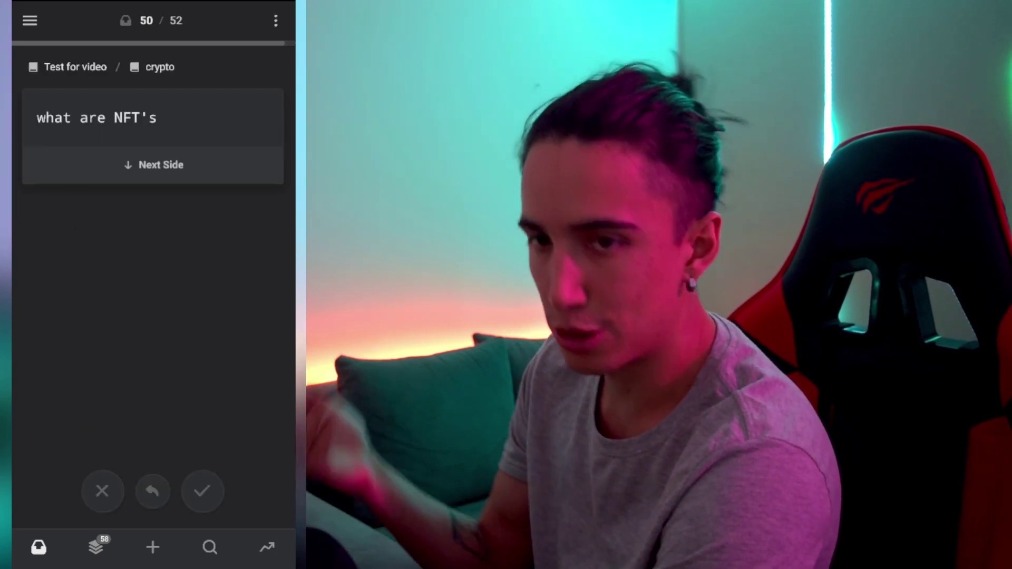
click(30, 20)
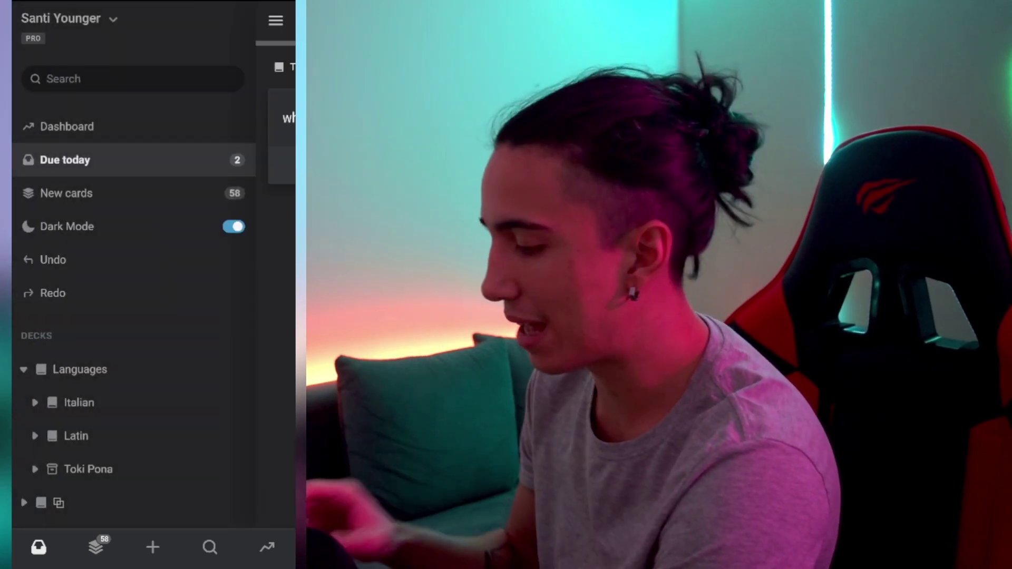
key(Escape)
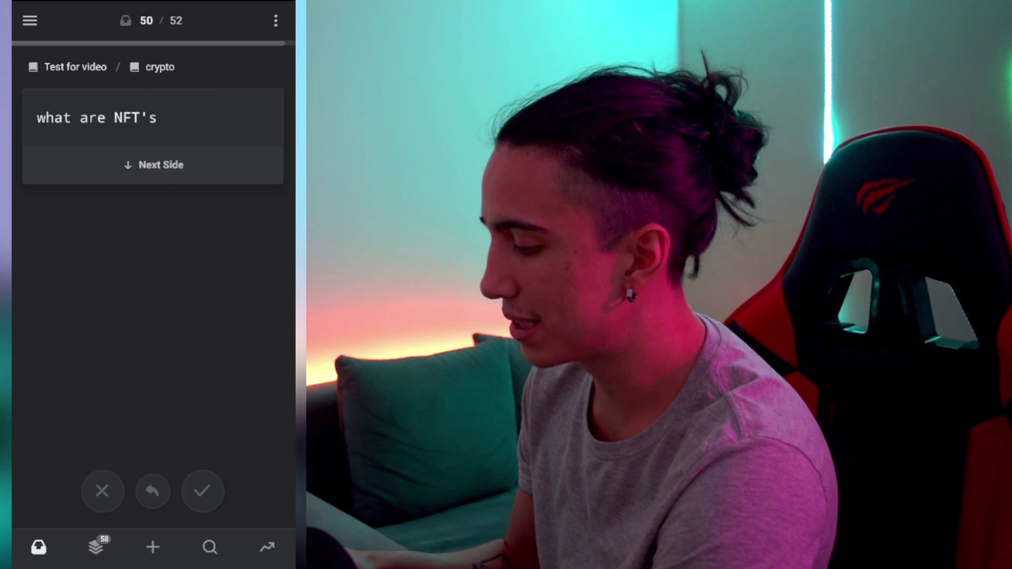
Mark the NFT card forgotten and the fruit card remembered, re-review NFT, then show Decks
click(154, 164)
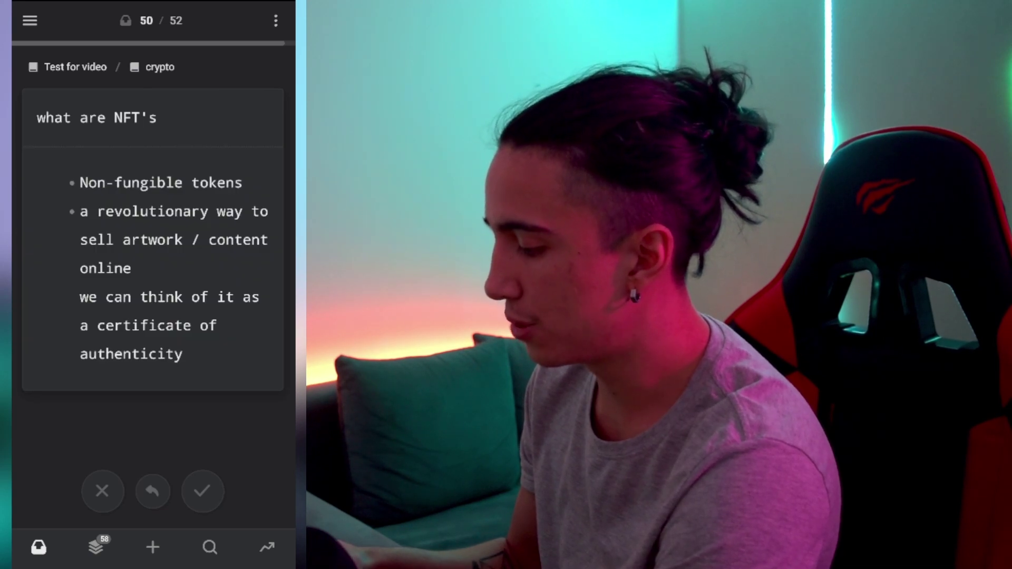
click(102, 491)
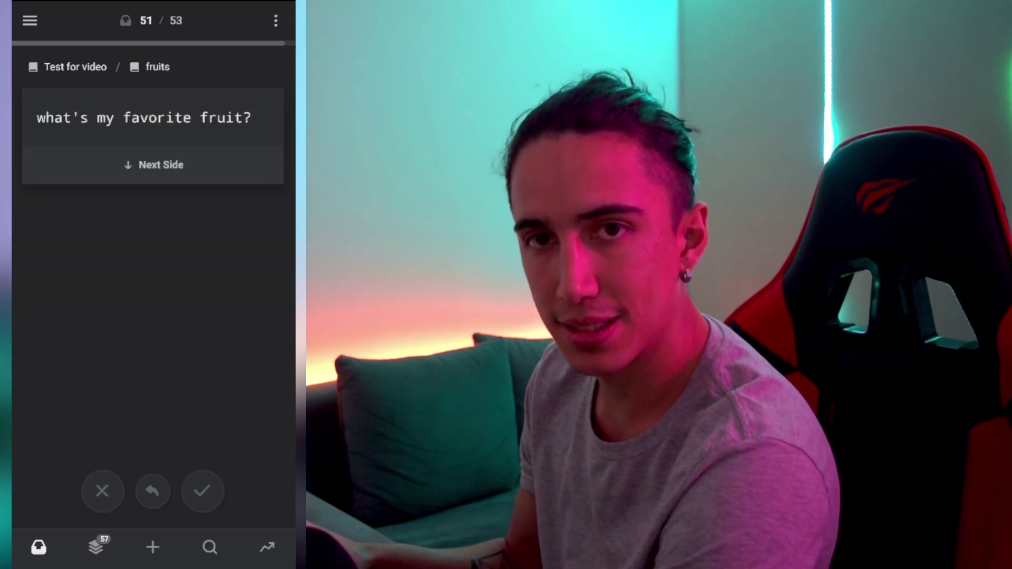
key(space)
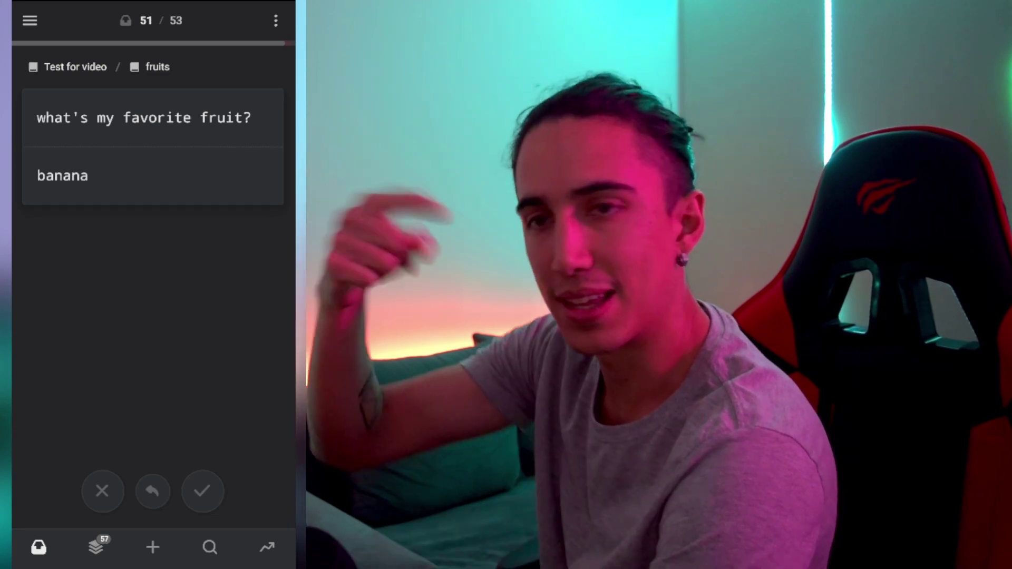
key(2)
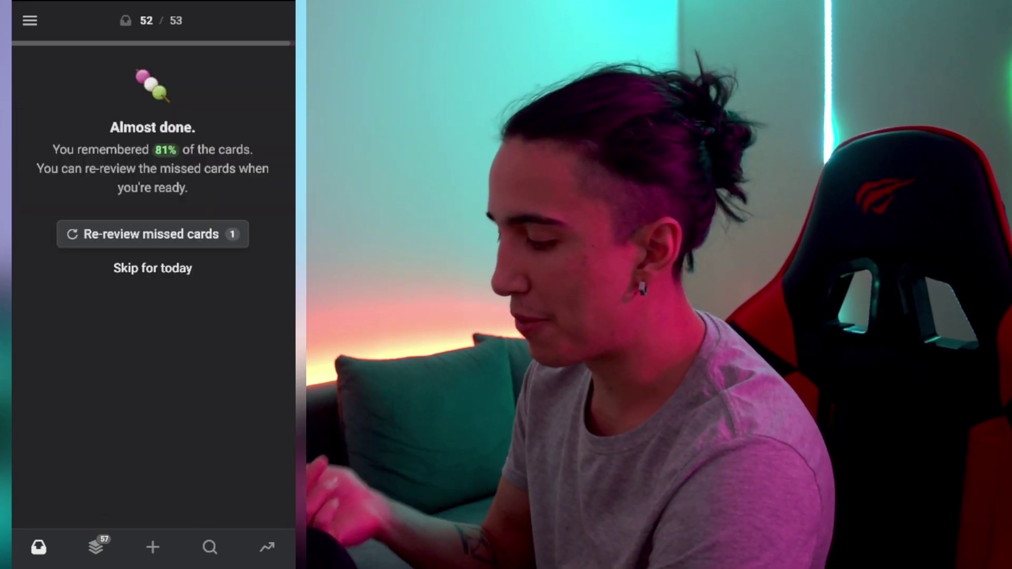
key(Return)
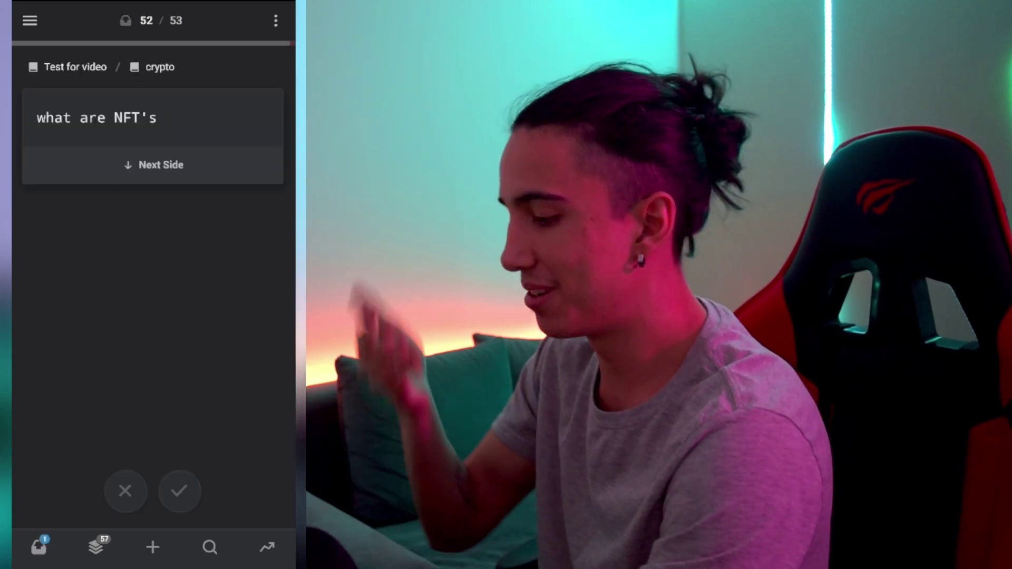
key(2)
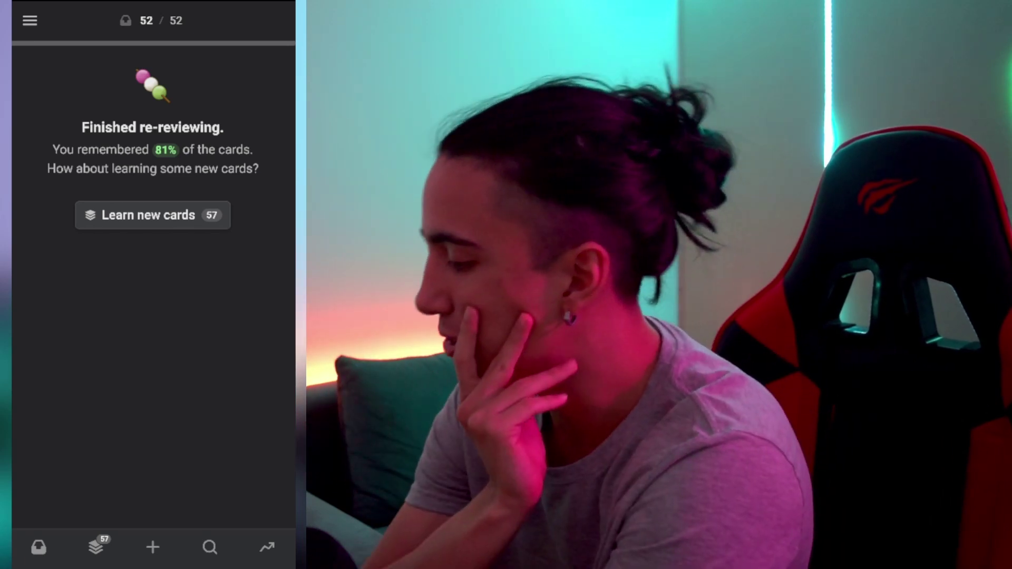
key(ctrl+backslash)
scroll(294, 167, down, 7)
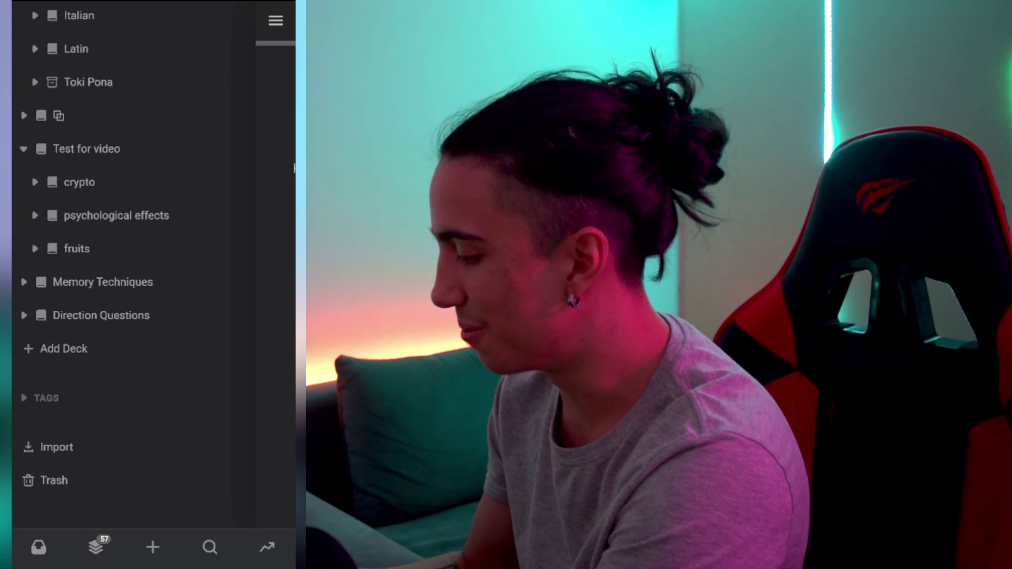
Open Memory Techniques > 00 - 99 System and cram all 100 cards
click(103, 282)
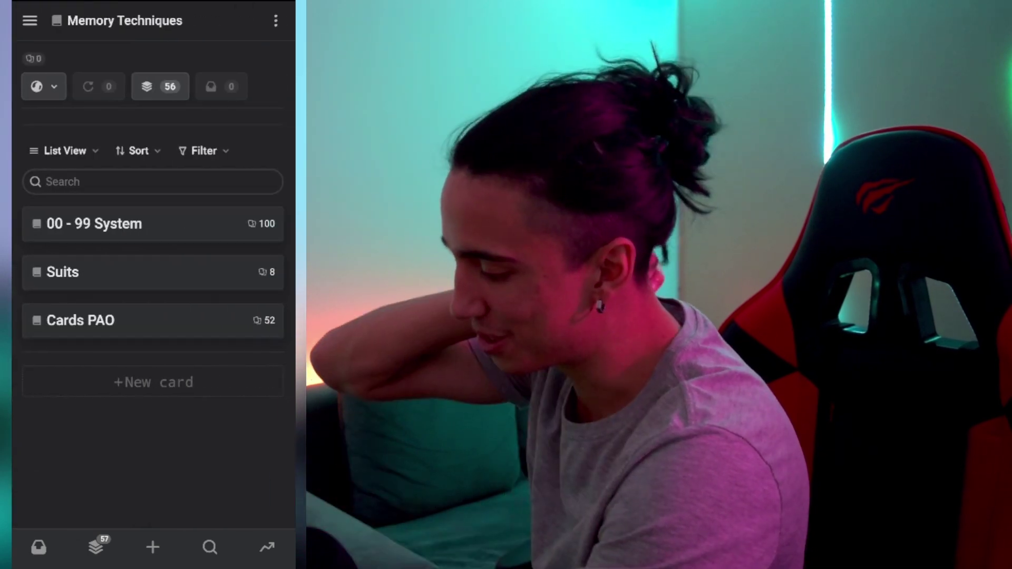
click(93, 224)
scroll(153, 285, down, 5)
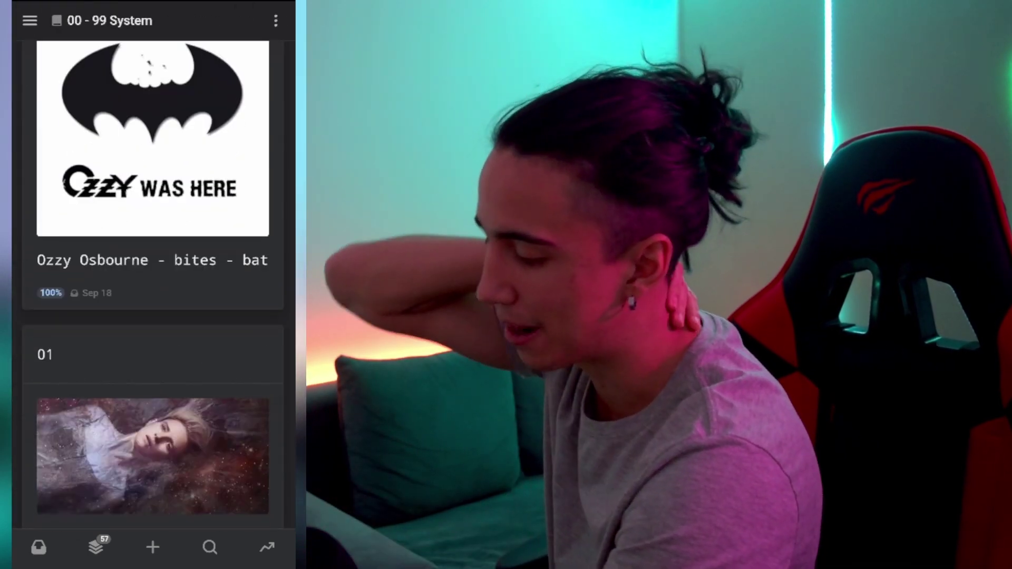
scroll(153, 285, up, 5)
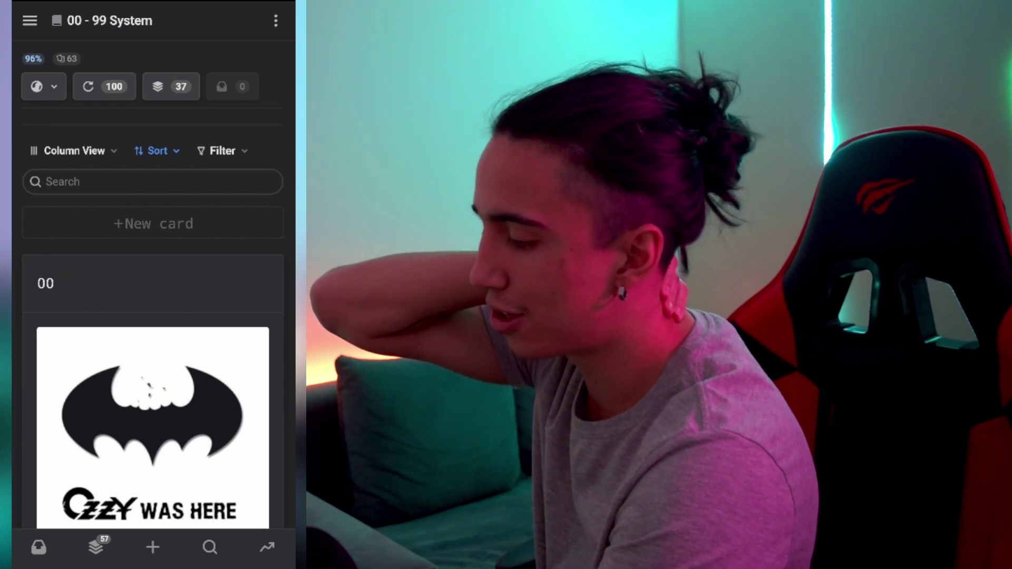
click(104, 87)
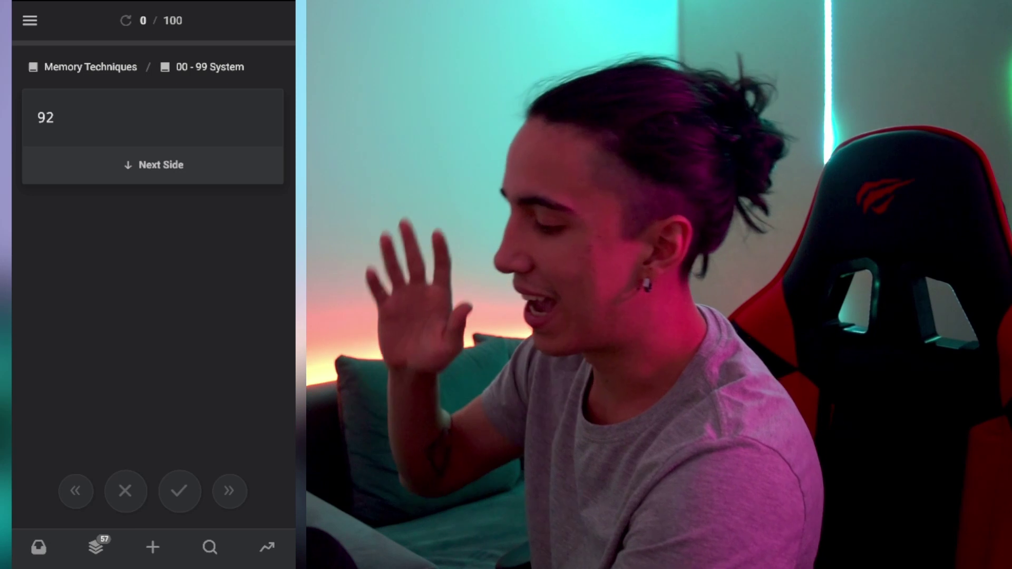
Flip and mark cards 92, 09, e51 and 47 as remembered
key(Down)
key(Right)
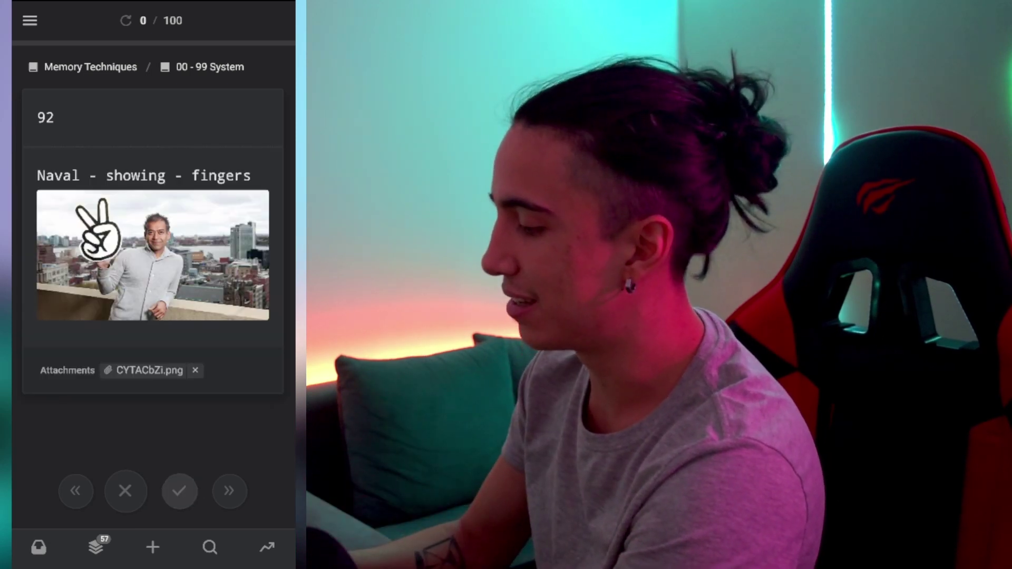
key(Down)
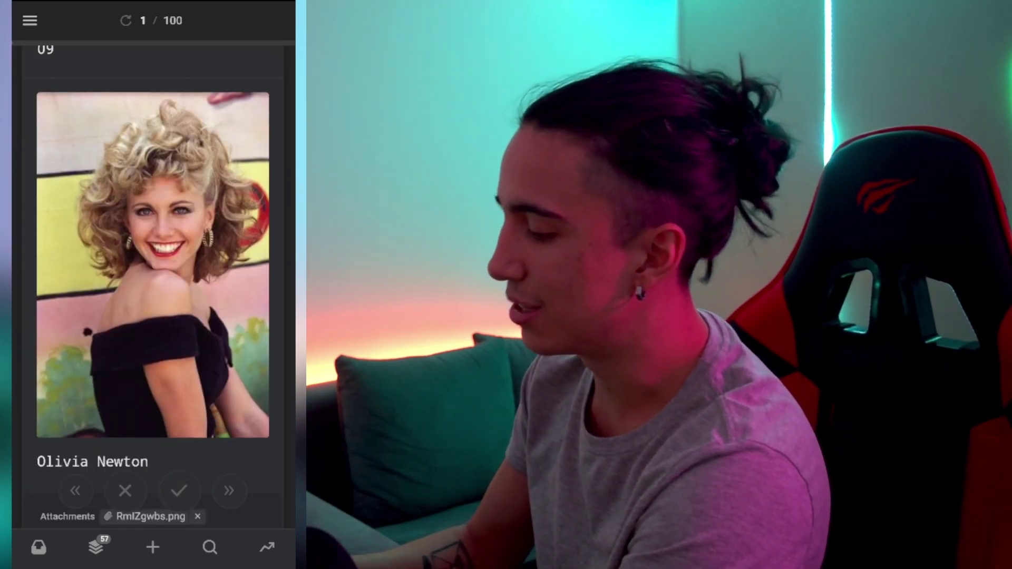
key(Right)
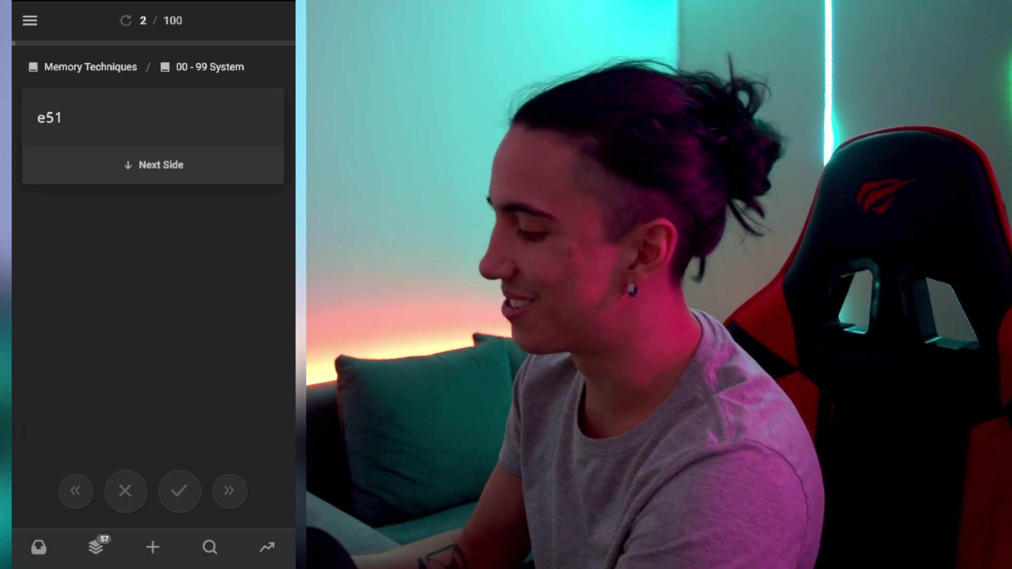
key(Down)
key(Right)
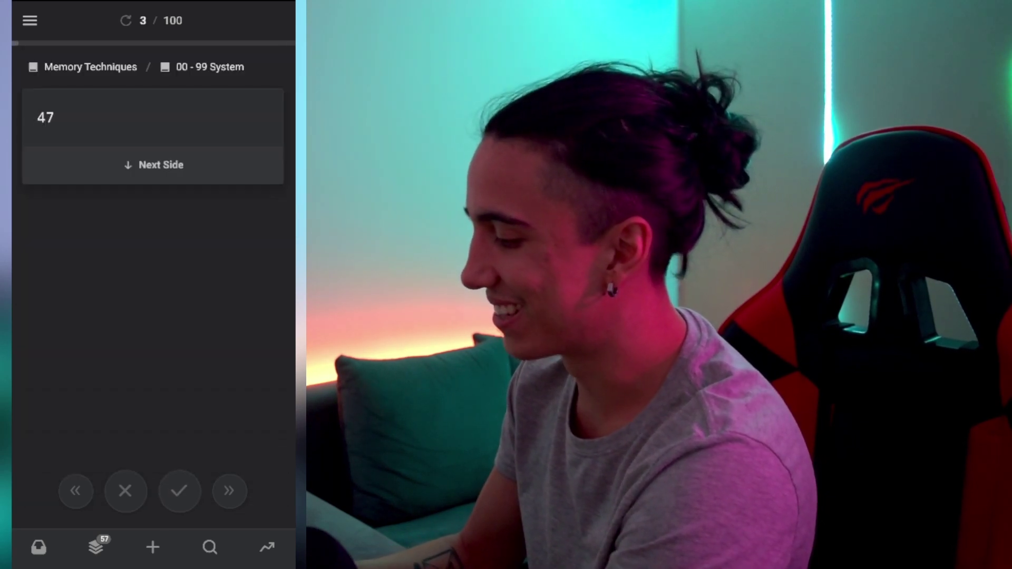
key(Down)
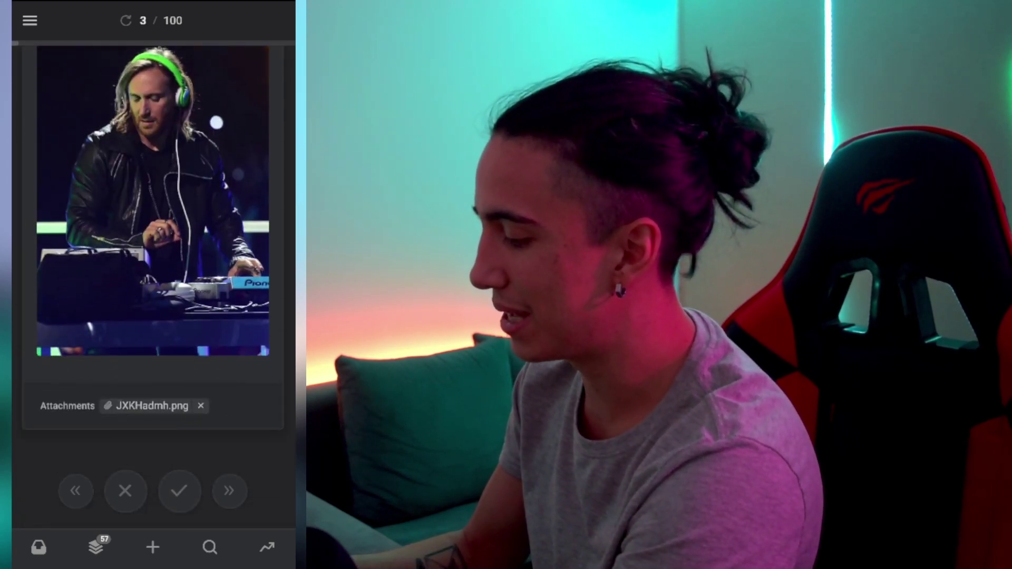
key(Right)
Answer cards 75, 97, 64 and 66, reaching card 8 of 100, then show the deck list
key(Down)
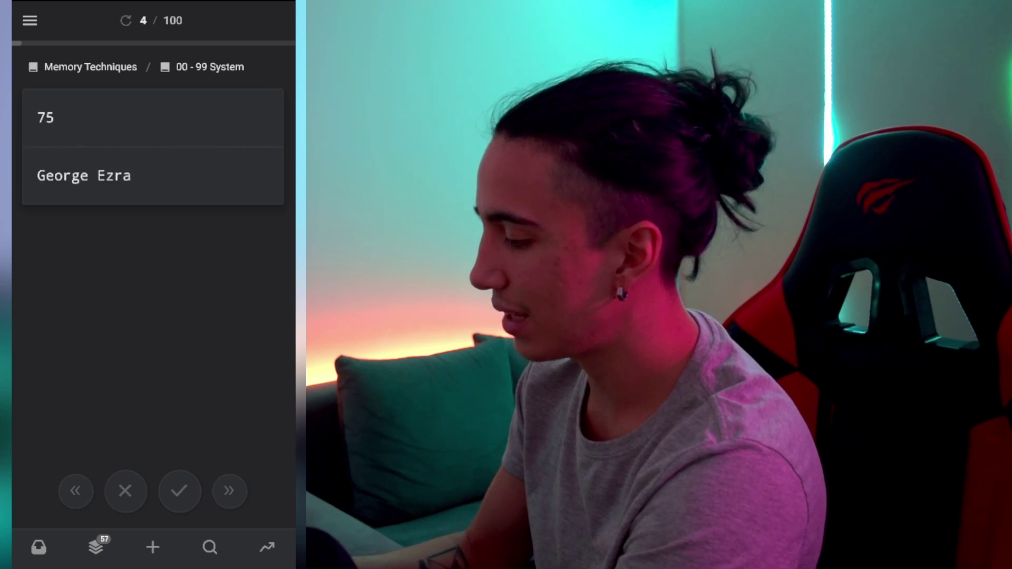
key(Right)
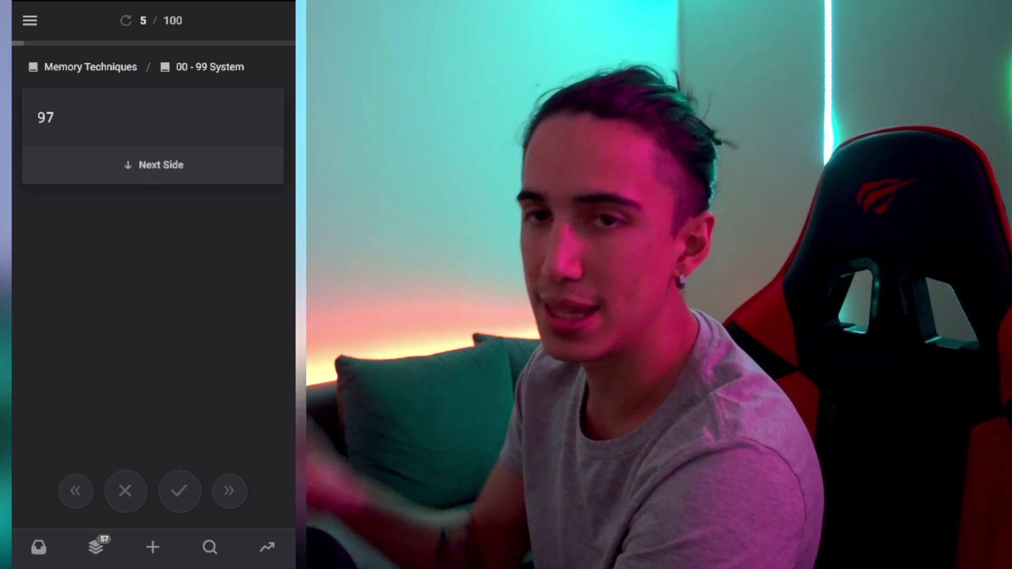
key(Down)
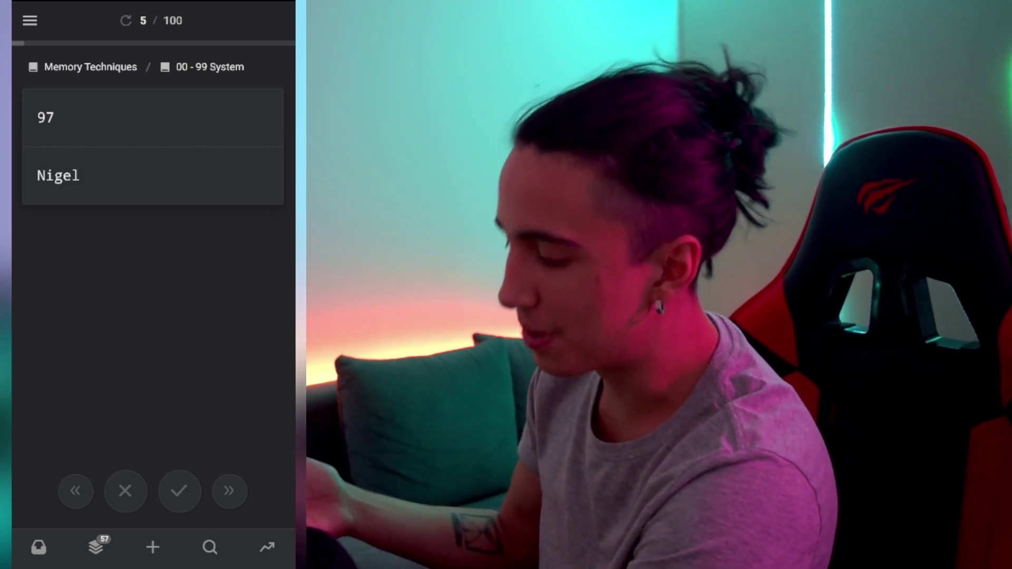
key(Right)
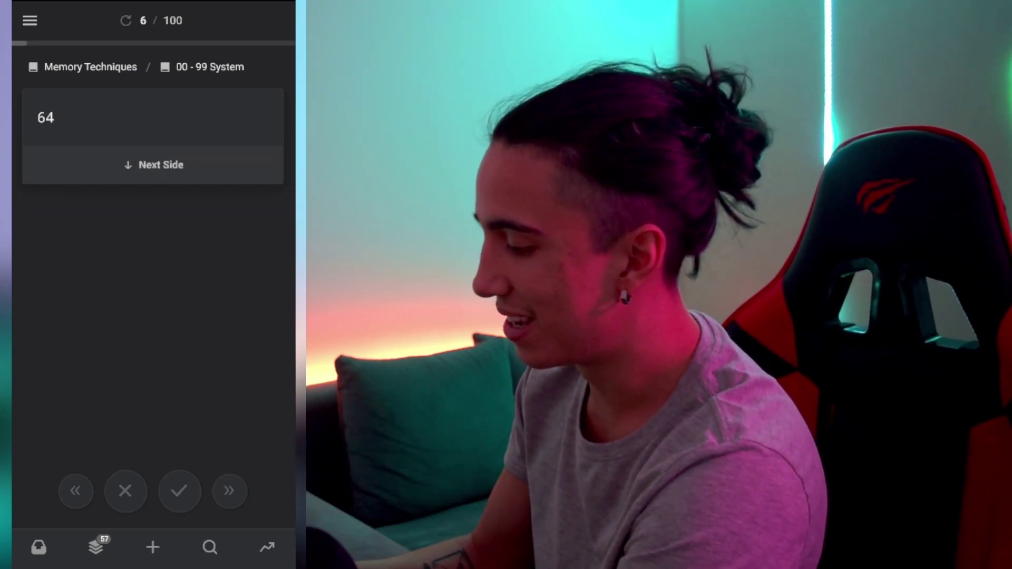
key(Down)
key(Right)
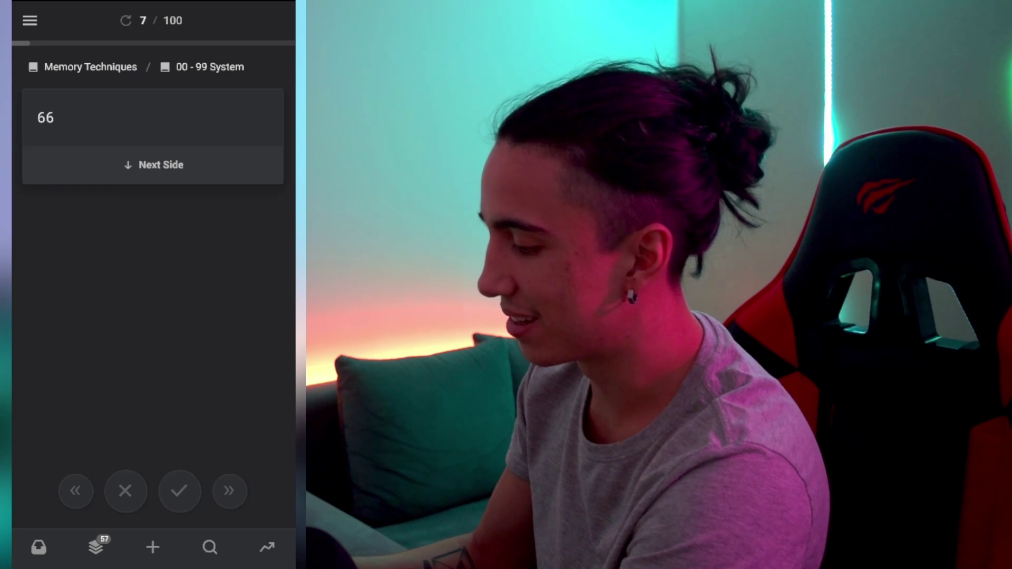
key(Down)
key(Right)
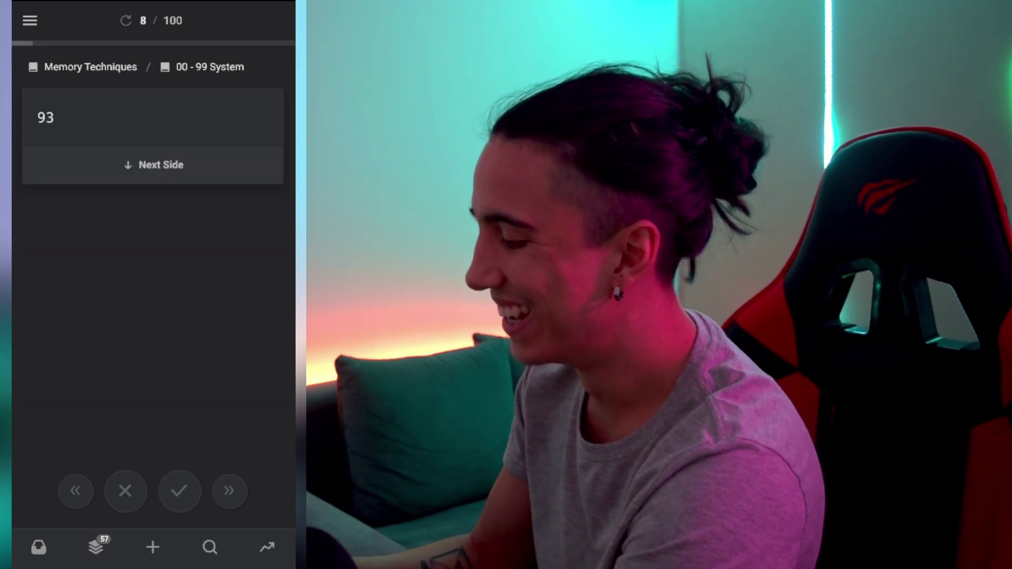
key(ctrl+b)
Open the Italian deck from the sidebar and start a review session
scroll(153, 264, up, 6)
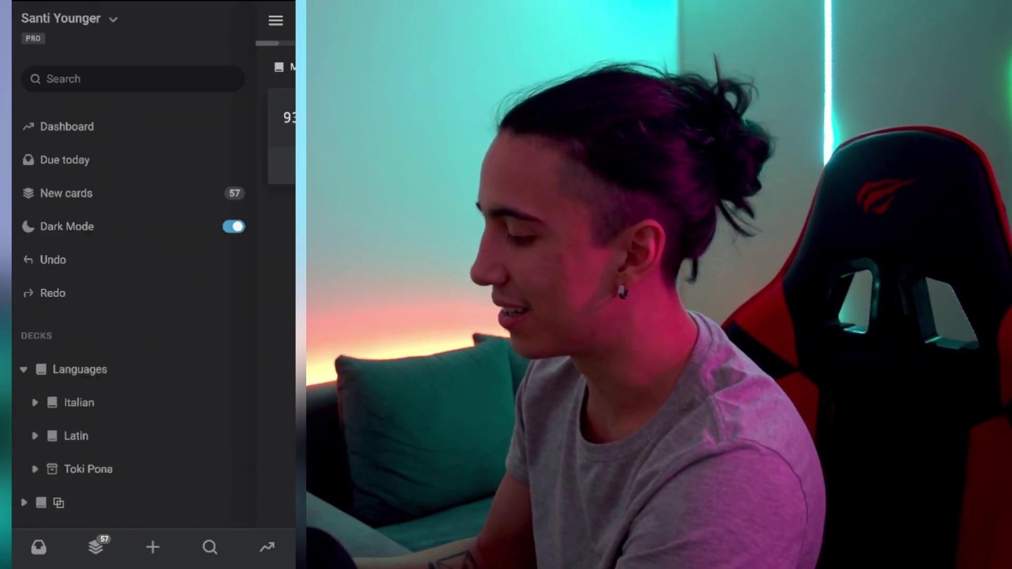
scroll(152, 263, down, 2)
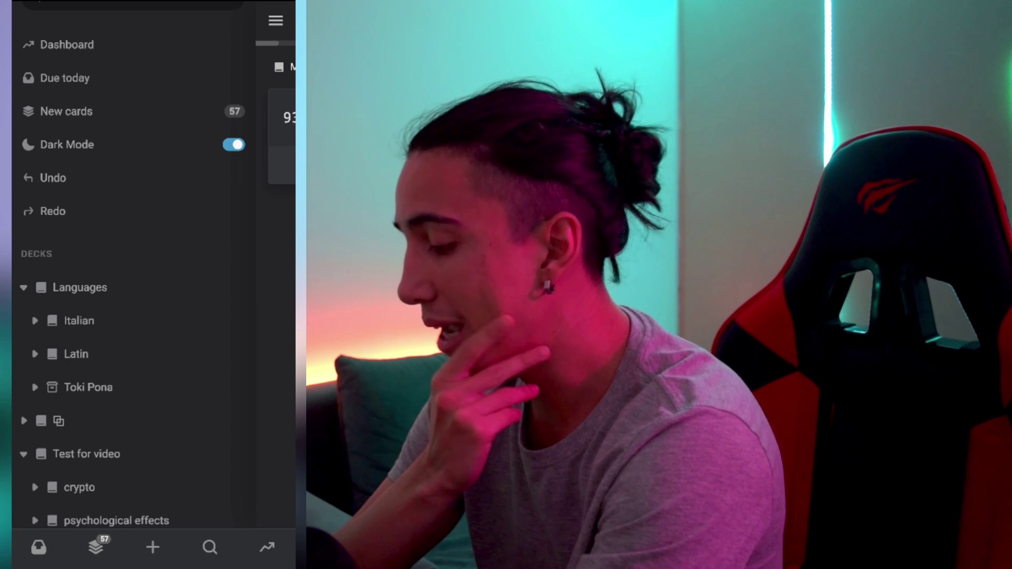
click(79, 321)
scroll(153, 284, down, 5)
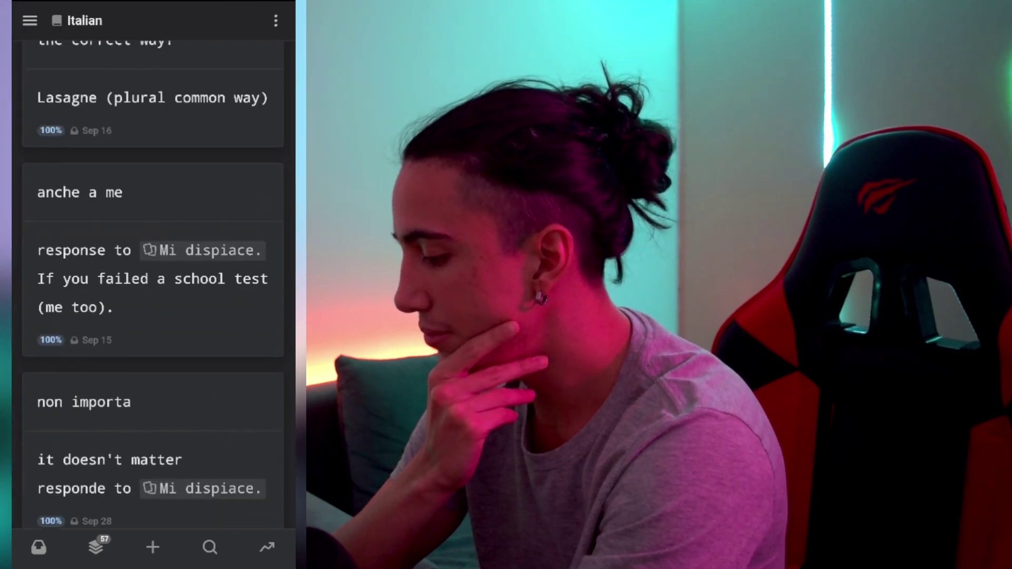
scroll(153, 284, up, 4)
scroll(153, 284, down, 15)
scroll(153, 285, down, 5)
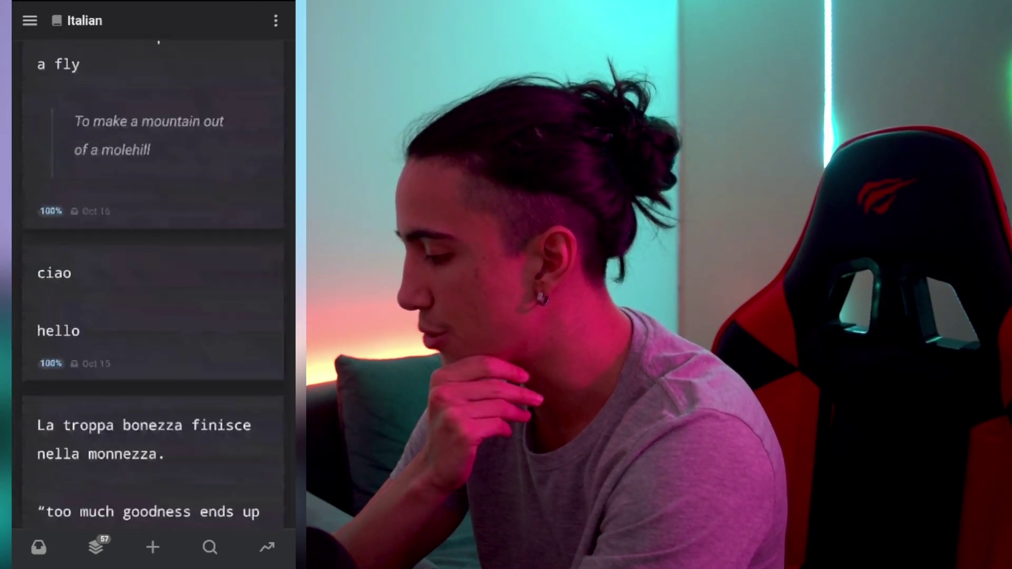
scroll(152, 285, up, 15)
click(101, 86)
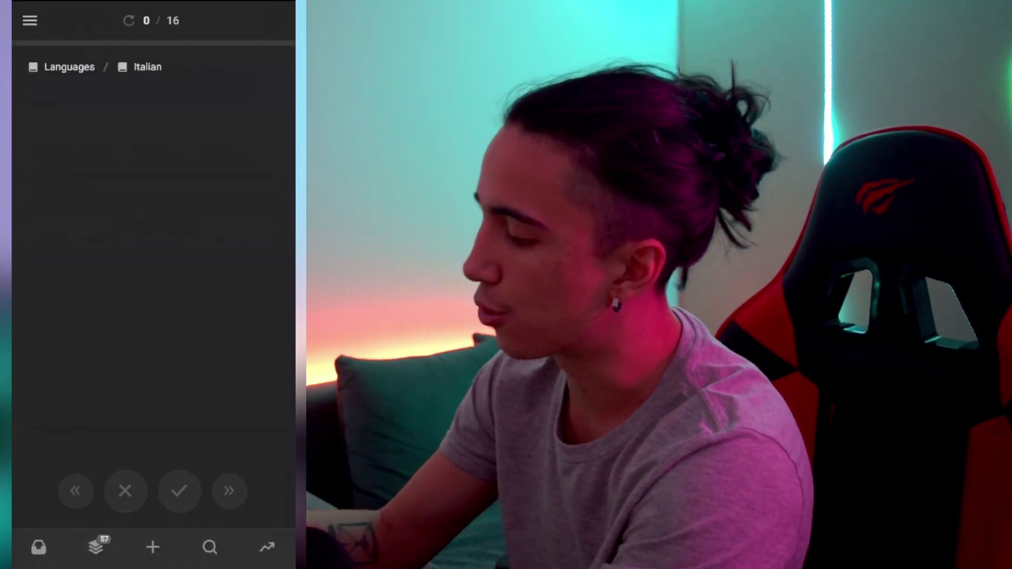
Remember non importa, anche a me and non fa niente, then flip In bocca al lupo
click(158, 165)
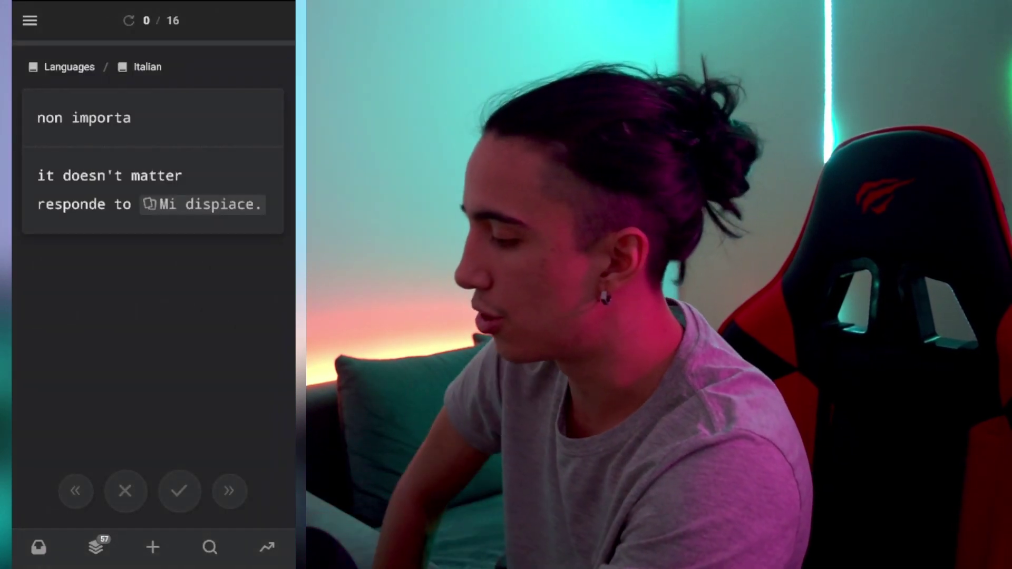
click(179, 491)
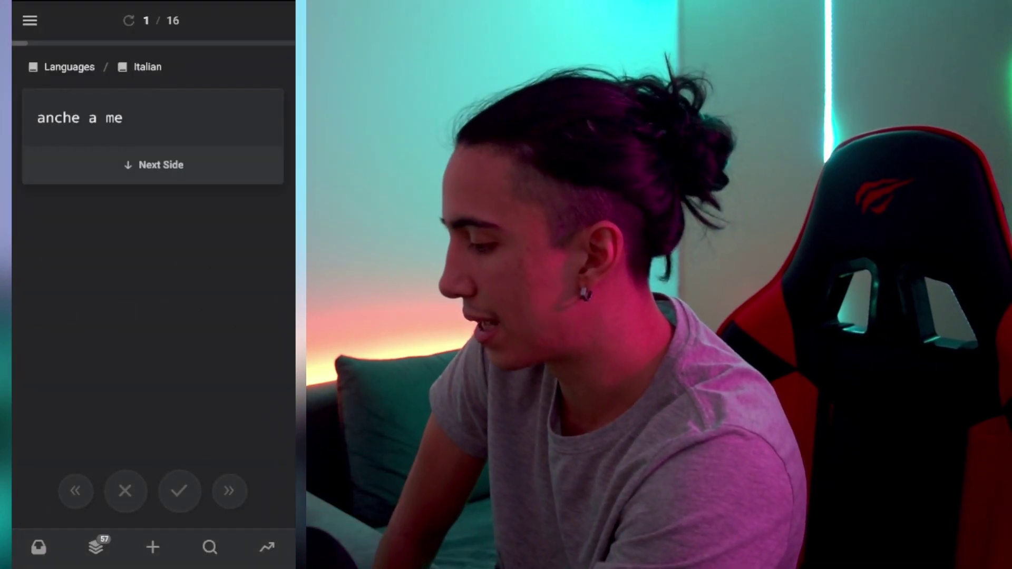
click(158, 165)
click(179, 491)
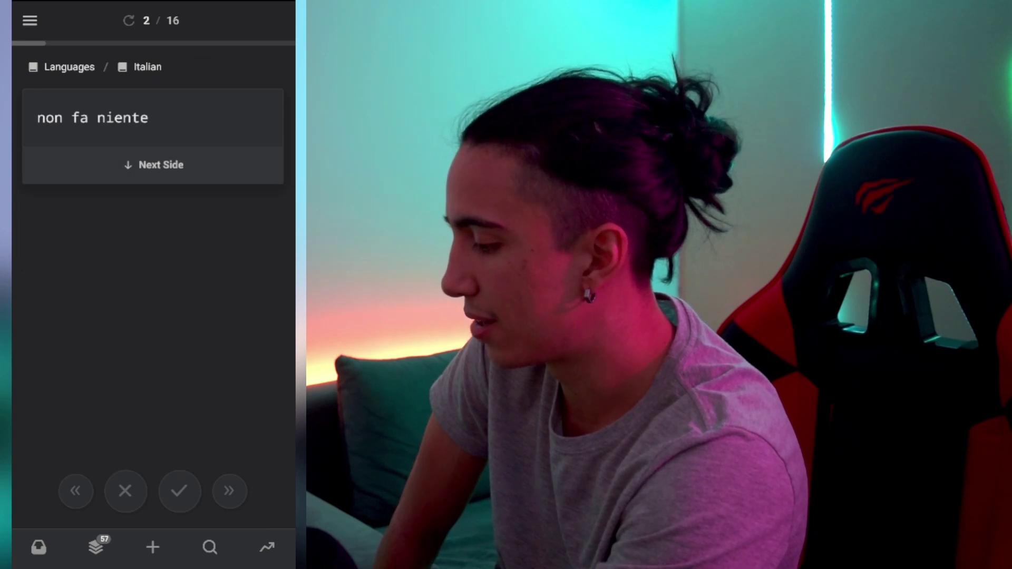
click(159, 165)
click(179, 490)
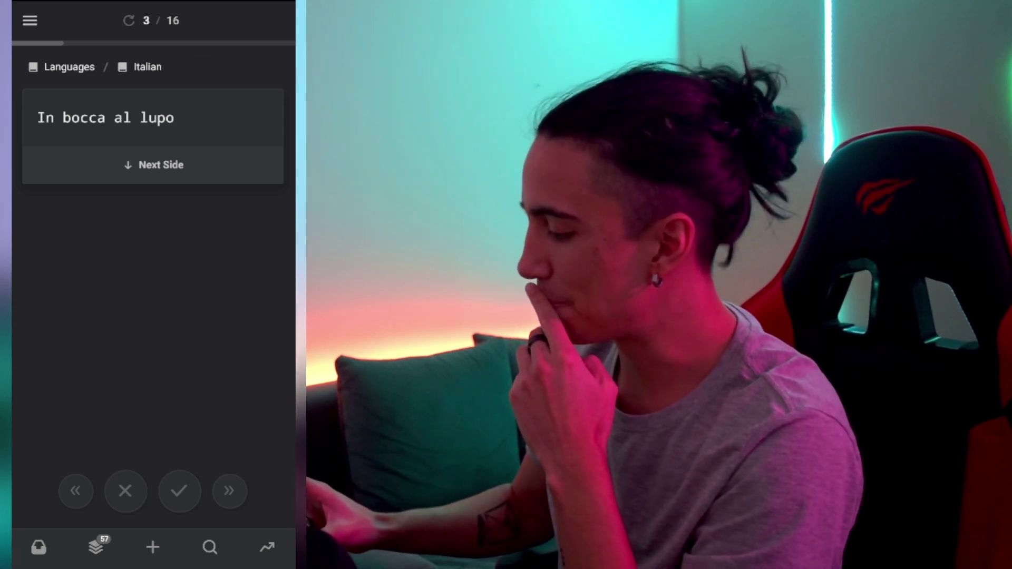
key(space)
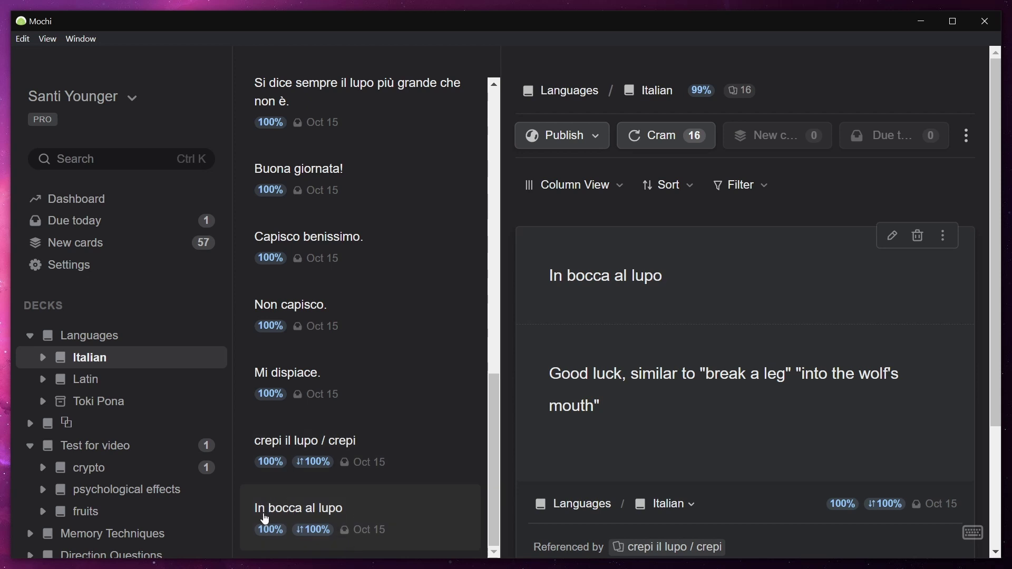
Open the In bocca al lupo card and preview its referencing crepi il lupo card
click(306, 510)
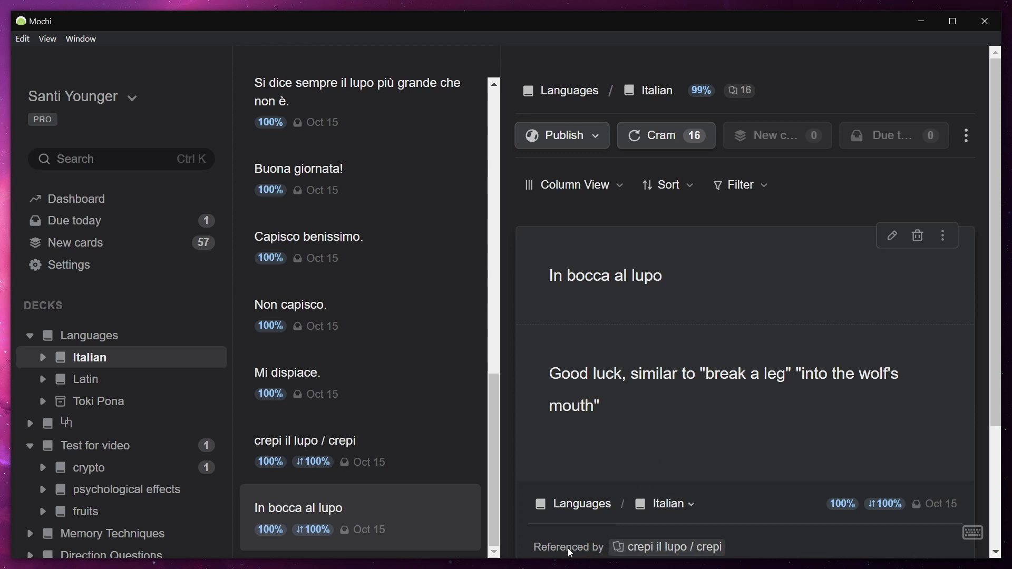
click(640, 548)
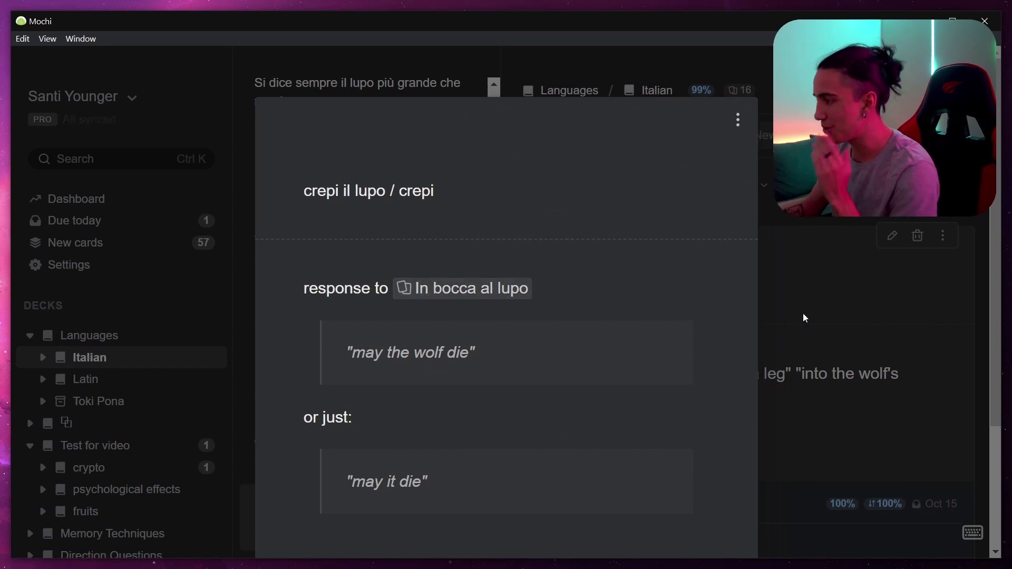
click(784, 264)
Open the crypto deck and start editing the what's crypto-currency? card
scroll(153, 437, down, 2)
click(104, 372)
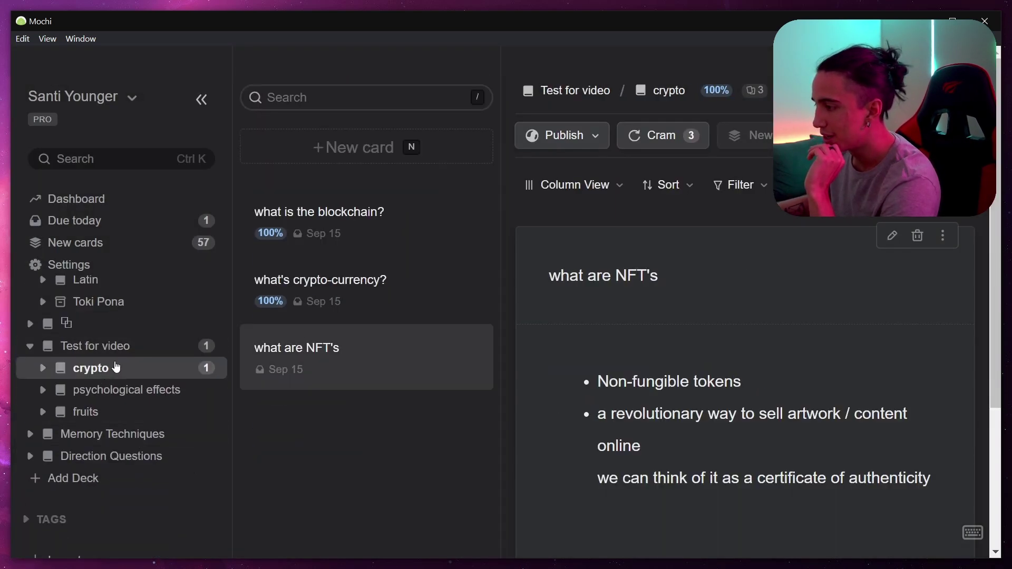
click(338, 274)
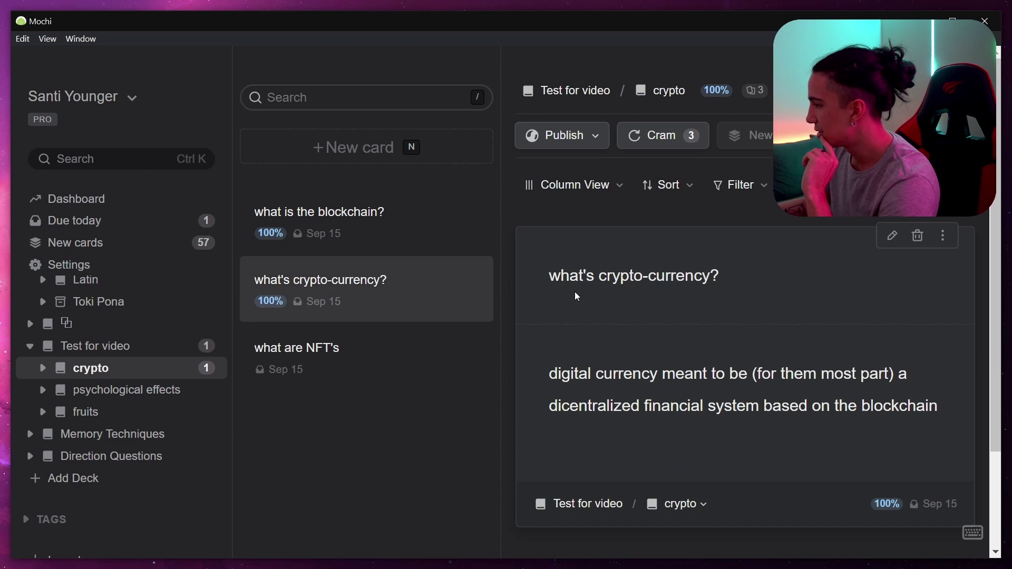
click(892, 236)
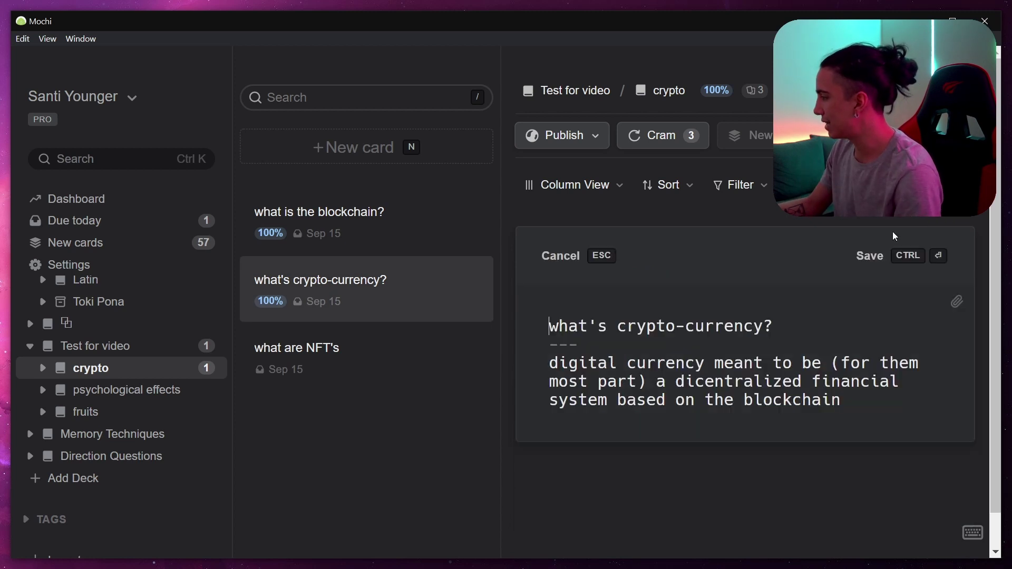
Add a [[block link to 'what is the blockchain?' on a new answer line and save
key(Return)
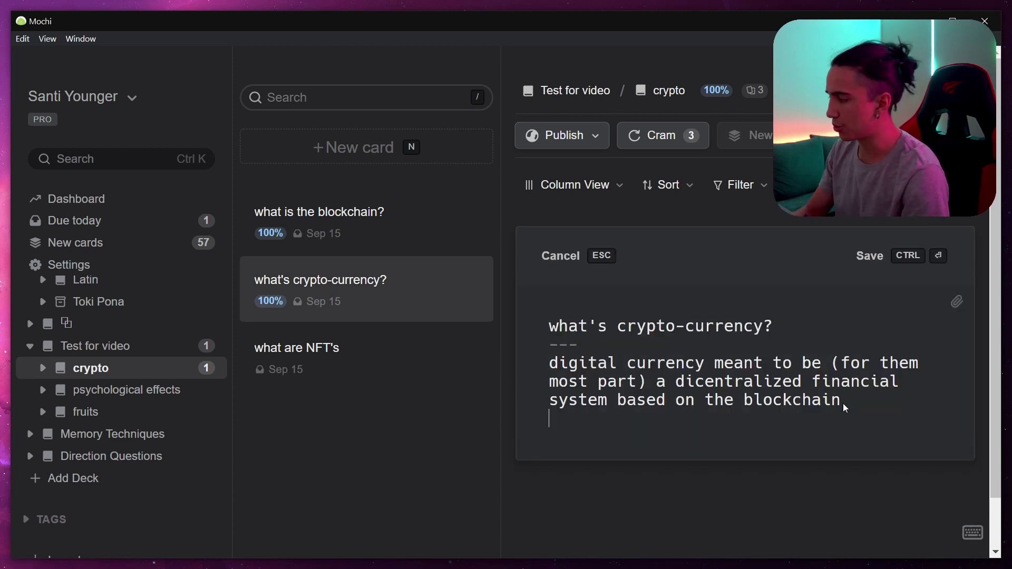
double_click(803, 398)
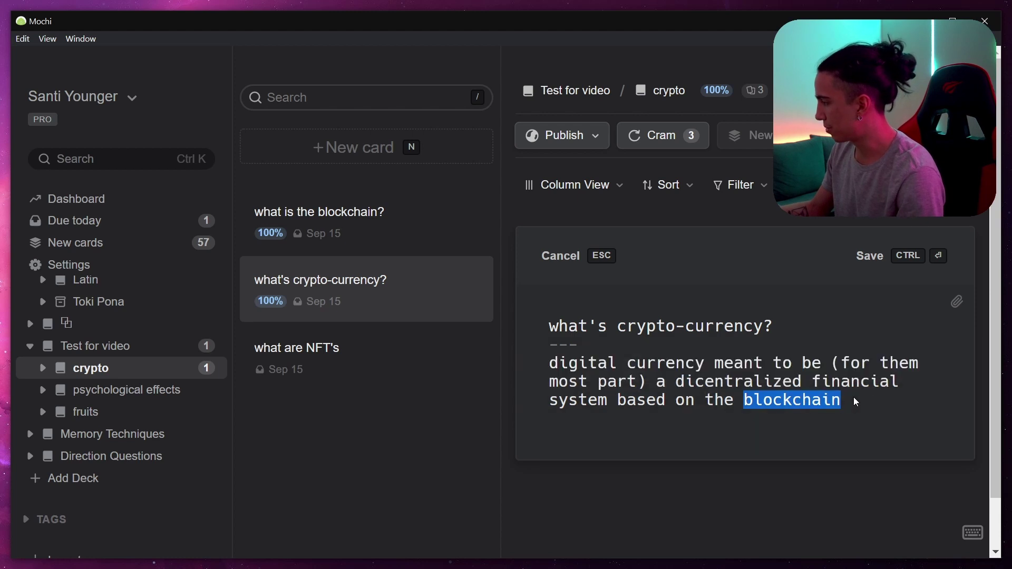
click(861, 381)
key(Return)
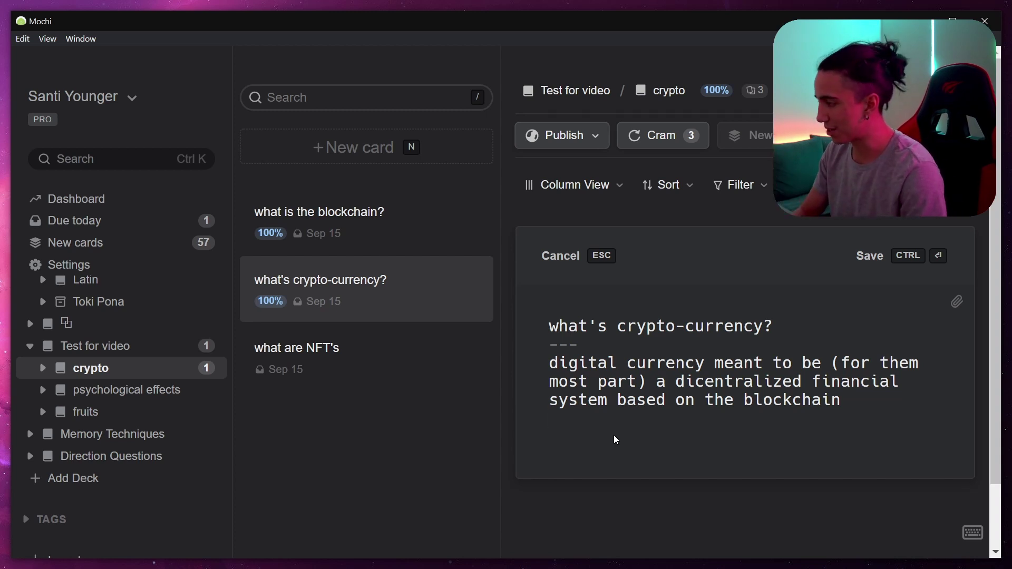
text([[bl)
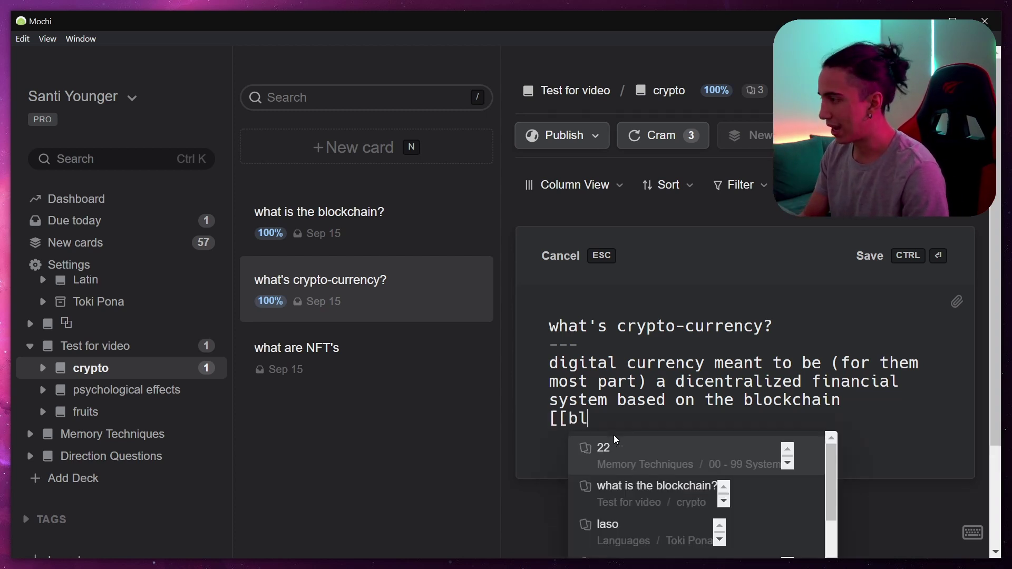
text(ock)
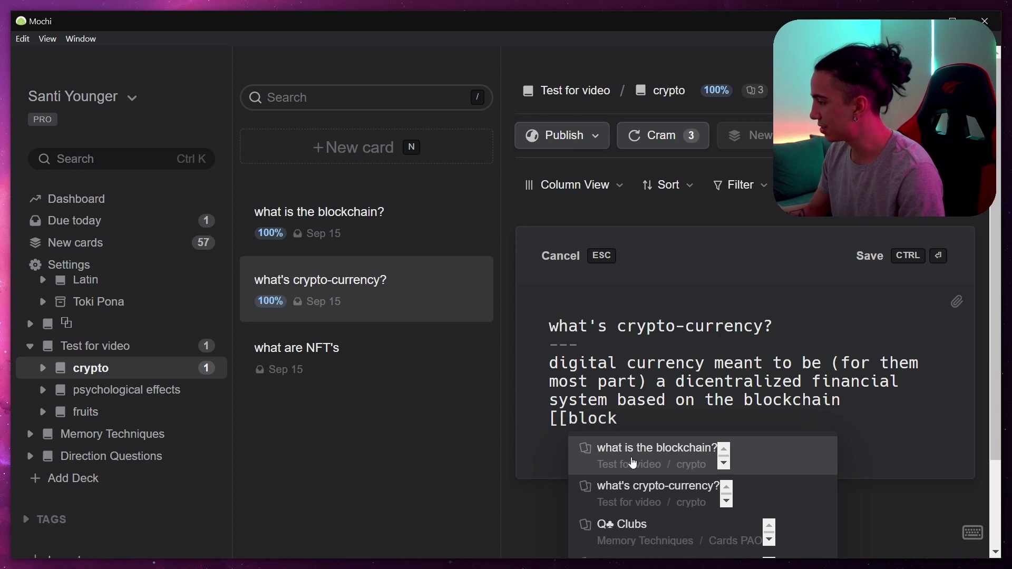
click(621, 454)
click(896, 255)
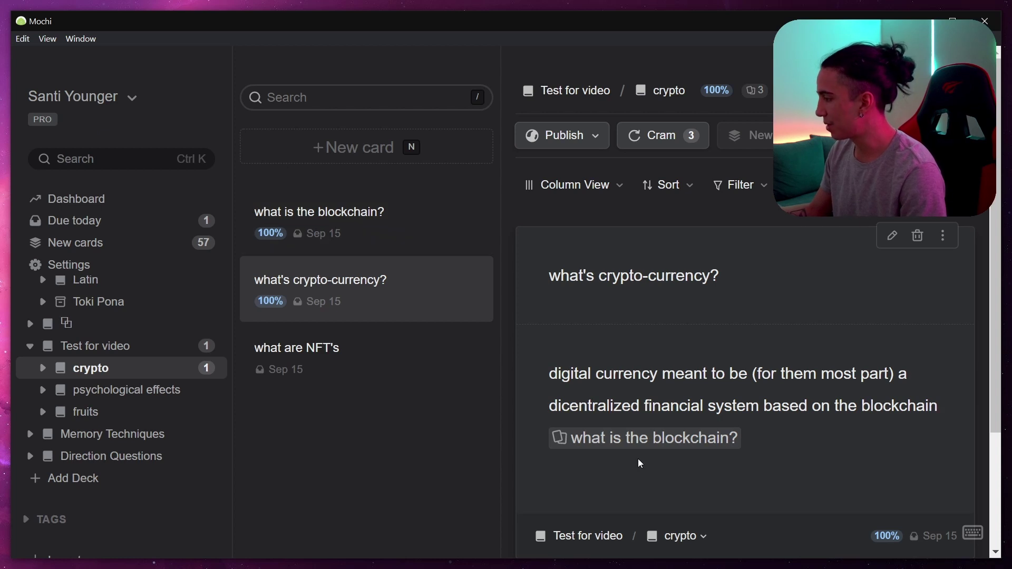
Cram the crypto deck, reveal the answer, and follow the 'what is the blockchain?' link
click(640, 150)
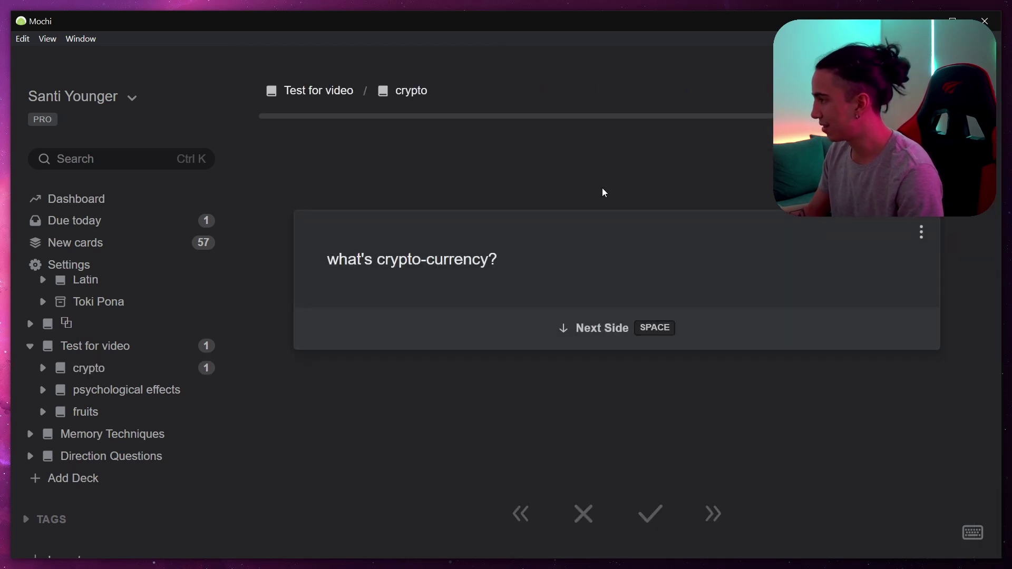
key(space)
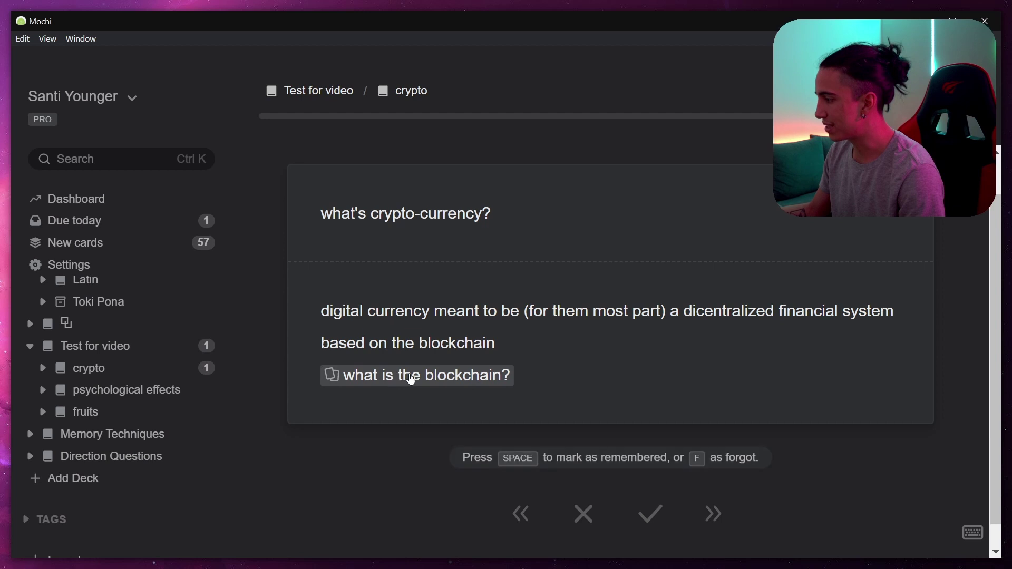
click(408, 378)
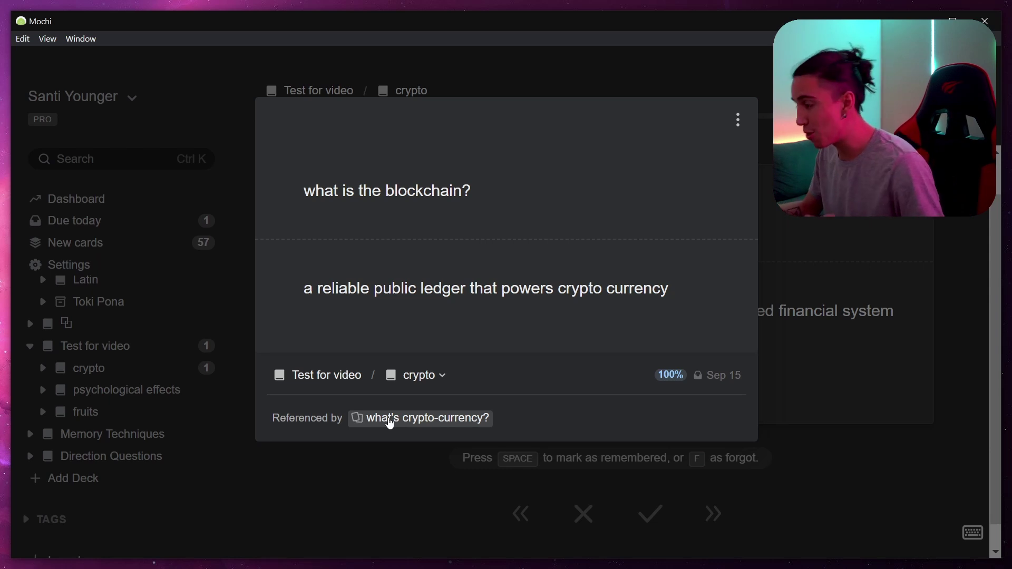
key(Escape)
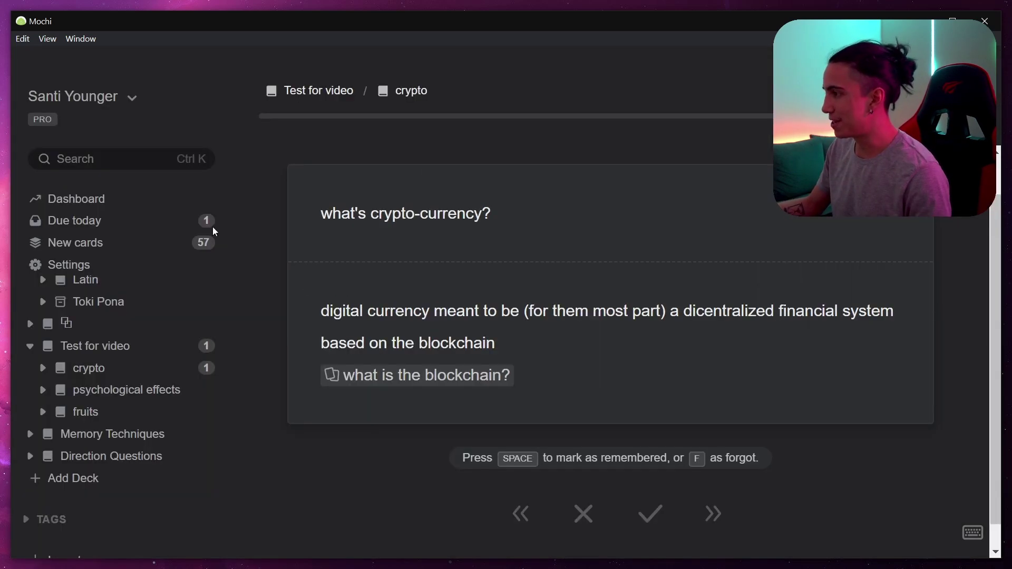